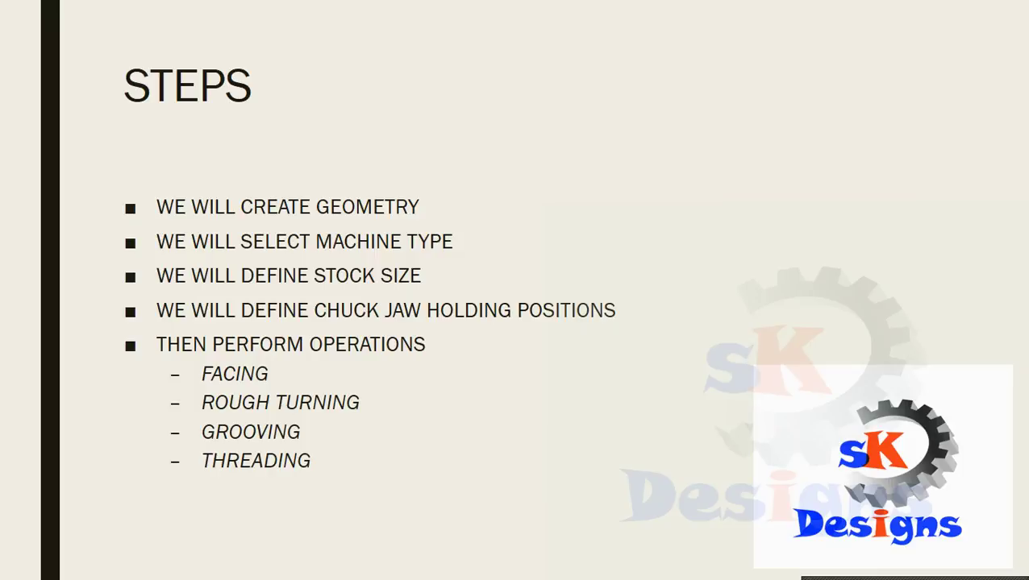
Step: Leave the slide show, switch to Mastercam Design X5, and display the coordinate axes
{"action": "right_click", "coordinate": [656, 66]}
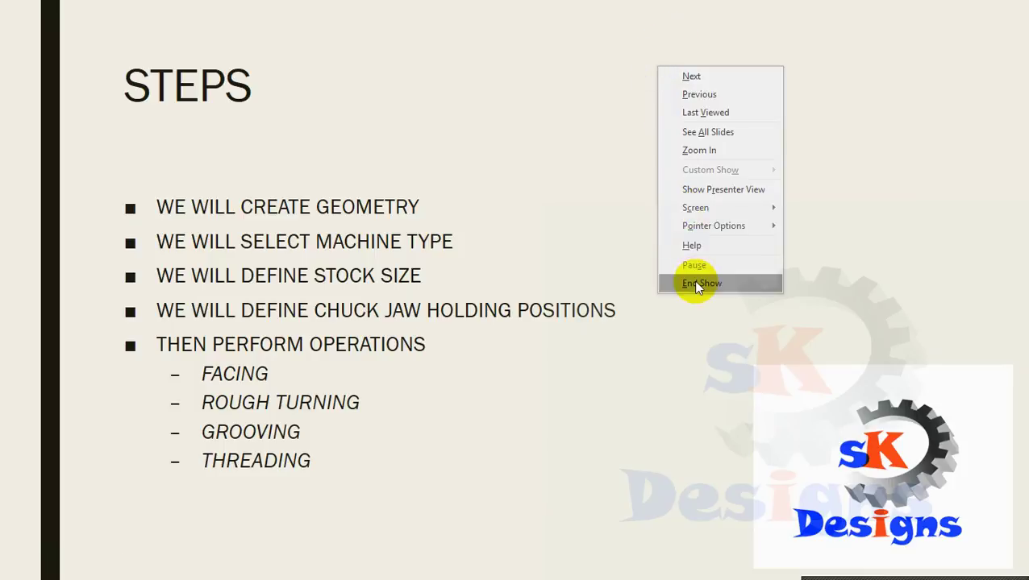
{"action": "key", "text": "alt+Tab"}
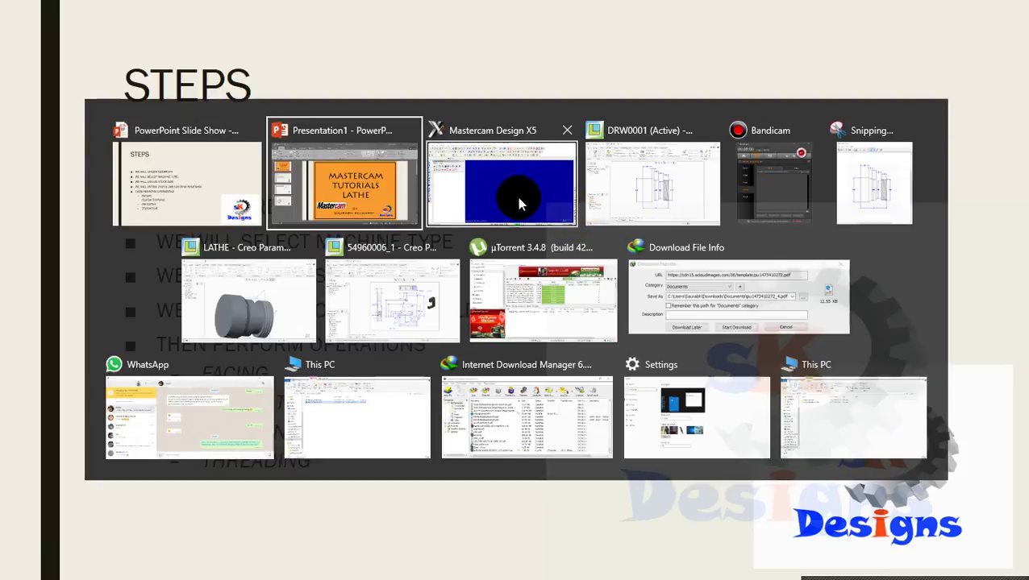
{"action": "left_click", "coordinate": [496, 183]}
{"action": "left_click", "coordinate": [306, 113]}
{"action": "left_click", "coordinate": [317, 179]}
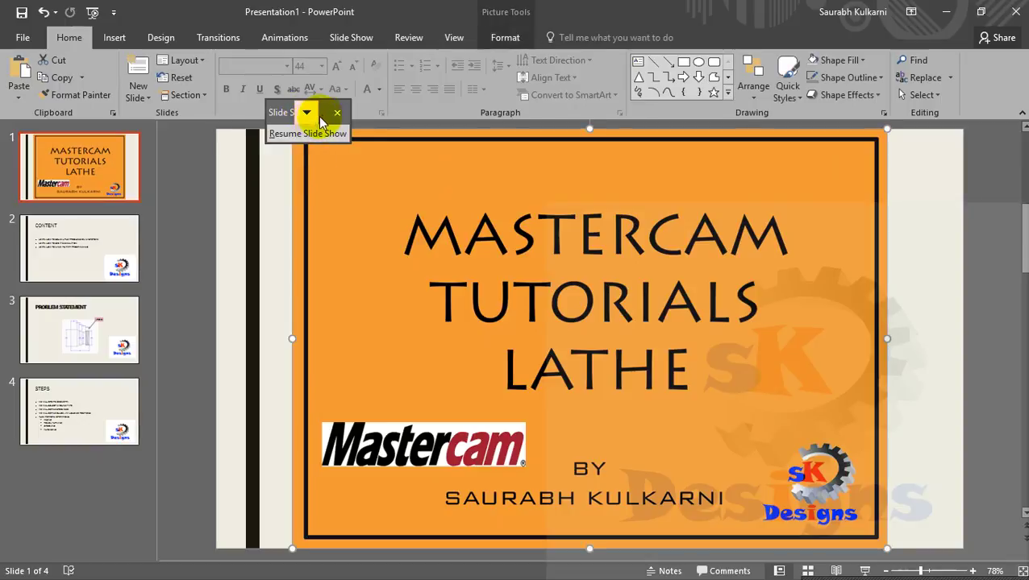
{"action": "left_click", "coordinate": [322, 113]}
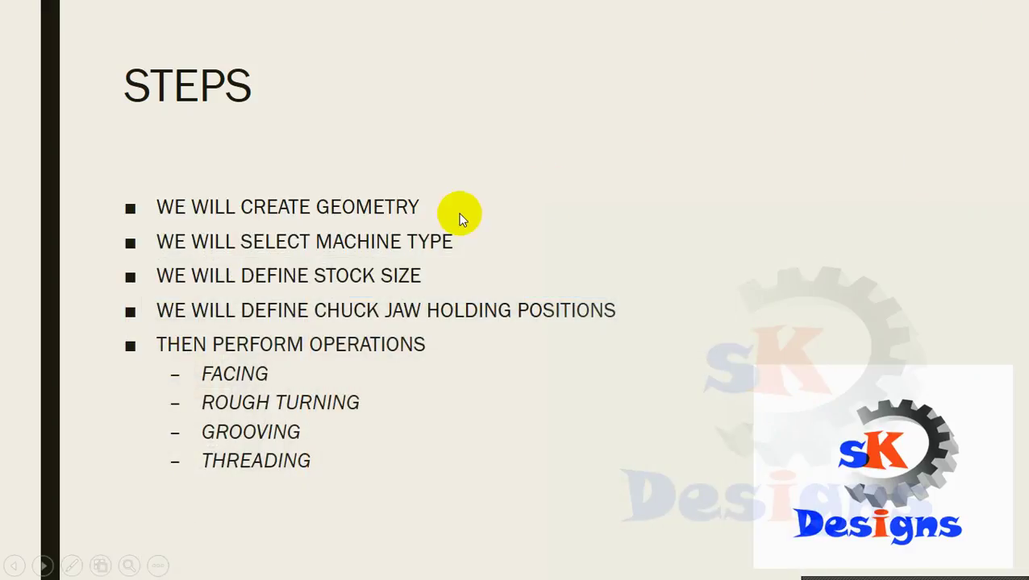
{"action": "right_click", "coordinate": [951, 30]}
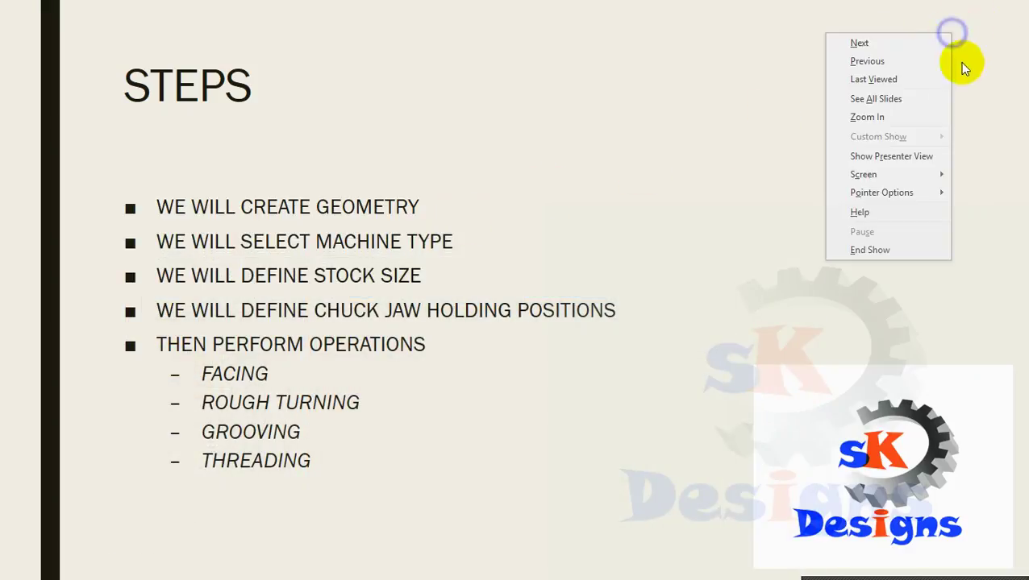
{"action": "left_click", "coordinate": [895, 244]}
{"action": "left_click", "coordinate": [506, 234]}
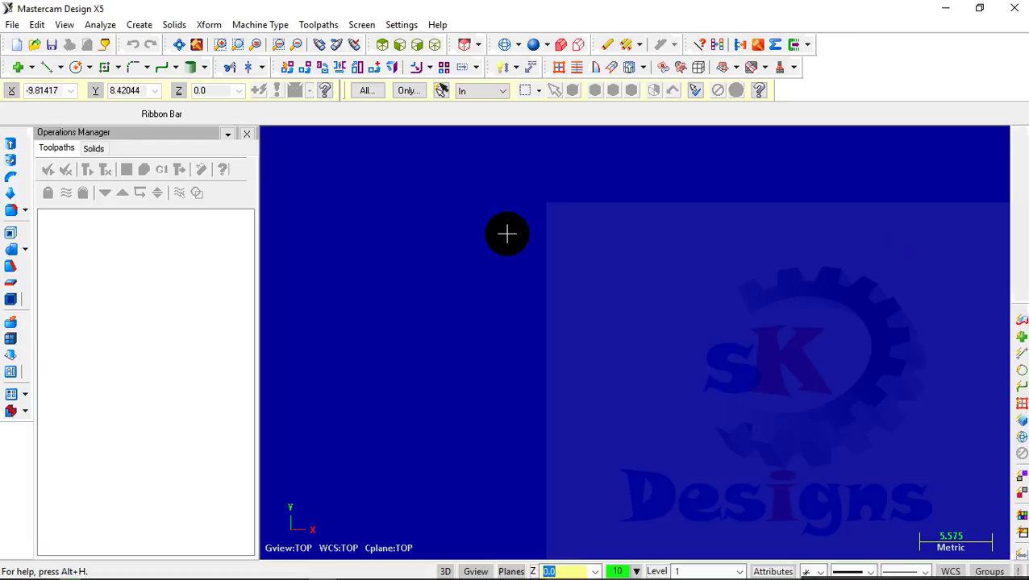
{"action": "key", "text": "F9"}
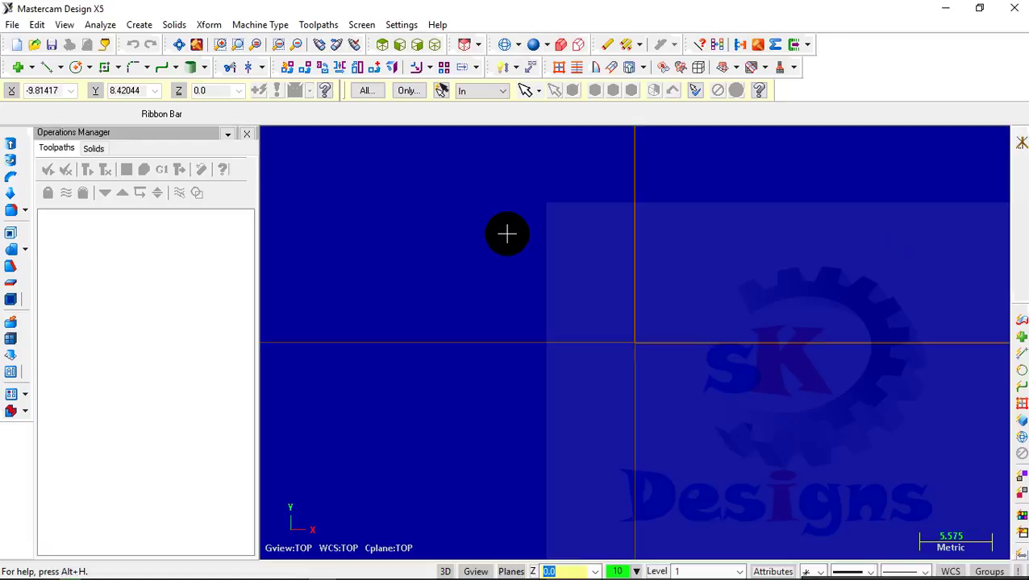
Step: Draw a 30 mm vertical line upward from the origin for the part's front face
{"action": "left_click", "coordinate": [44, 69]}
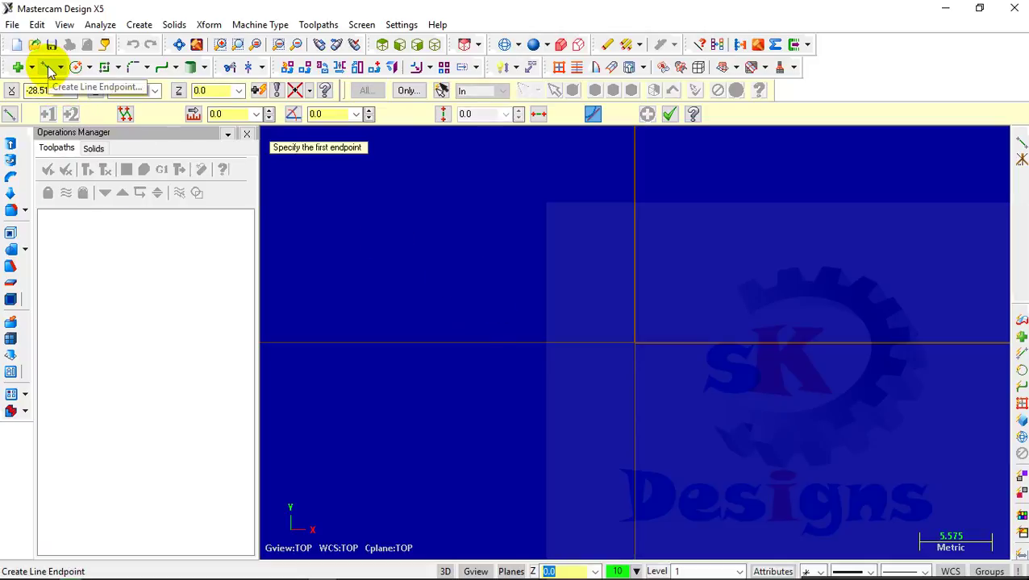
{"action": "left_click", "coordinate": [636, 344]}
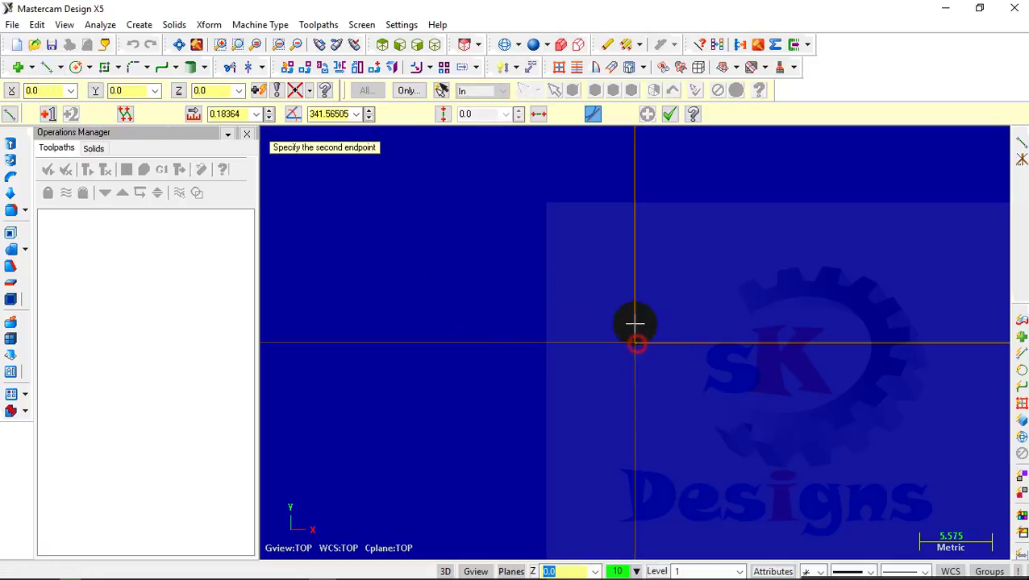
{"action": "left_click", "coordinate": [634, 287]}
{"action": "left_click", "coordinate": [224, 114]}
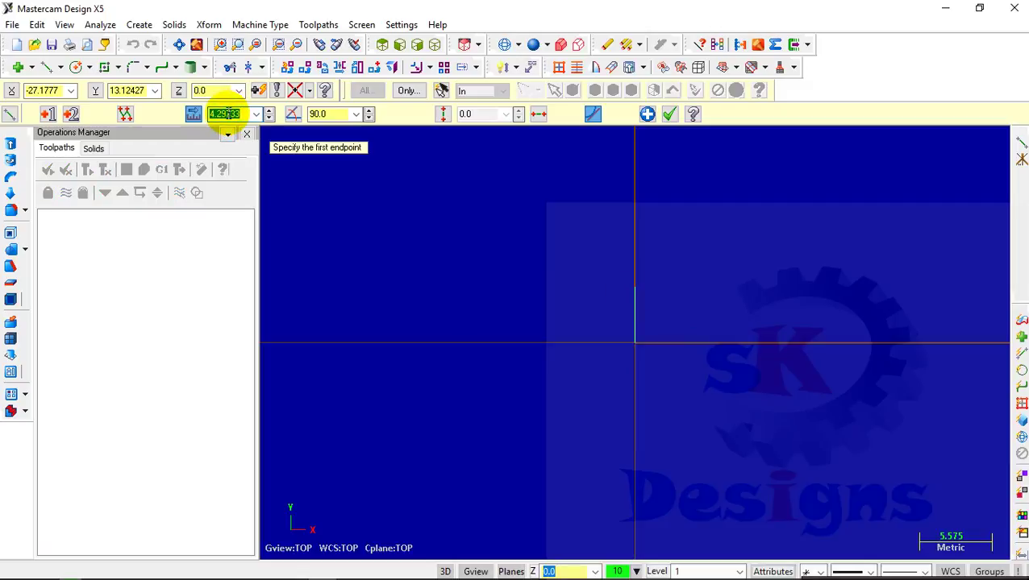
{"action": "type", "text": "30"}
{"action": "key", "text": "Return"}
Step: Draw a 15 mm horizontal line leftward from the upper end of the 30 mm vertical line
{"action": "scroll", "coordinate": [592, 299], "scroll_direction": "down", "scroll_amount": 4}
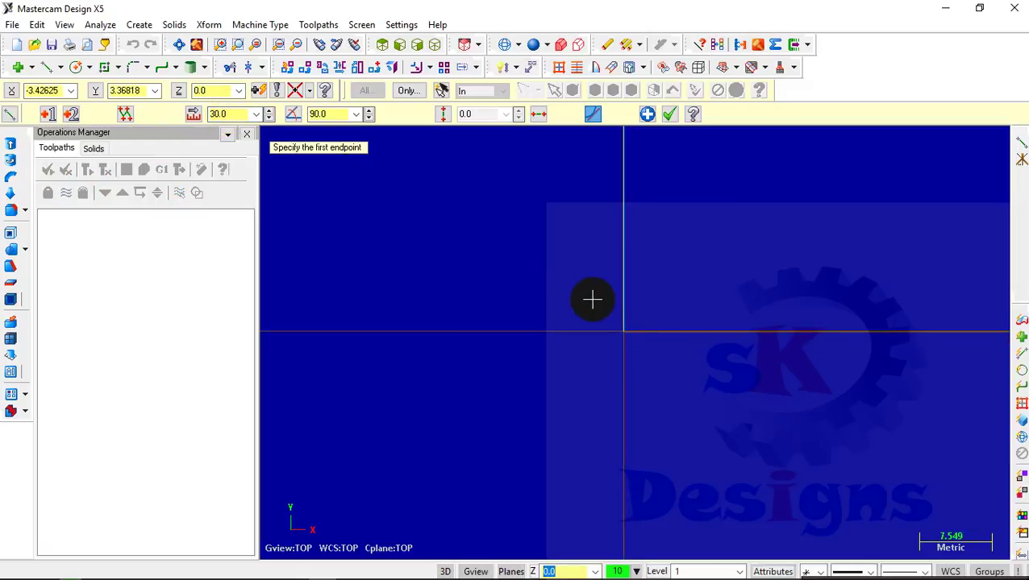
{"action": "scroll", "coordinate": [598, 300], "scroll_direction": "down", "scroll_amount": 2}
{"action": "scroll", "coordinate": [936, 436], "scroll_direction": "down", "scroll_amount": 3}
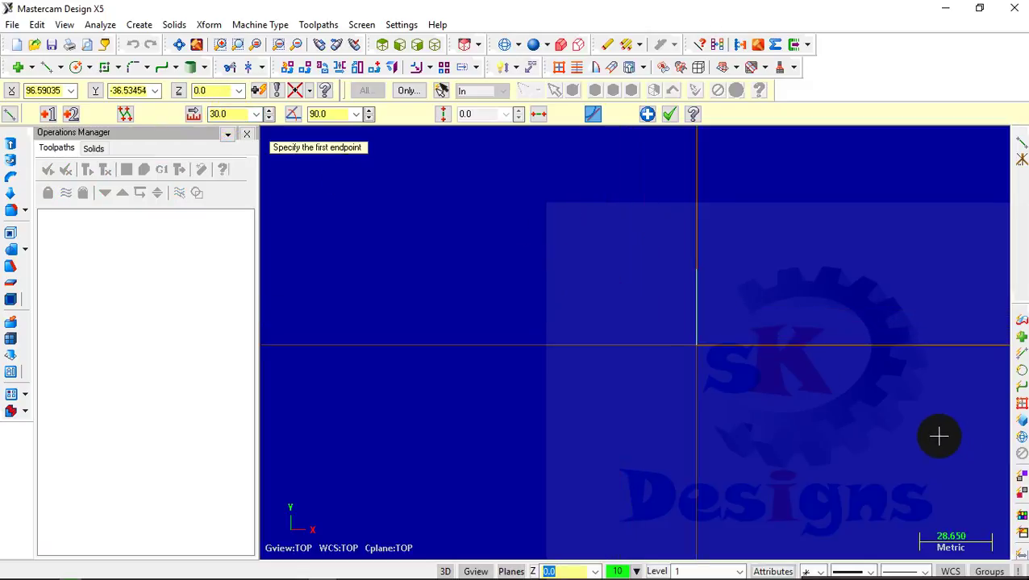
{"action": "scroll", "coordinate": [780, 334], "scroll_direction": "up", "scroll_amount": 1}
{"action": "left_click", "coordinate": [759, 311]}
{"action": "left_click", "coordinate": [669, 311]}
{"action": "left_click", "coordinate": [237, 114]}
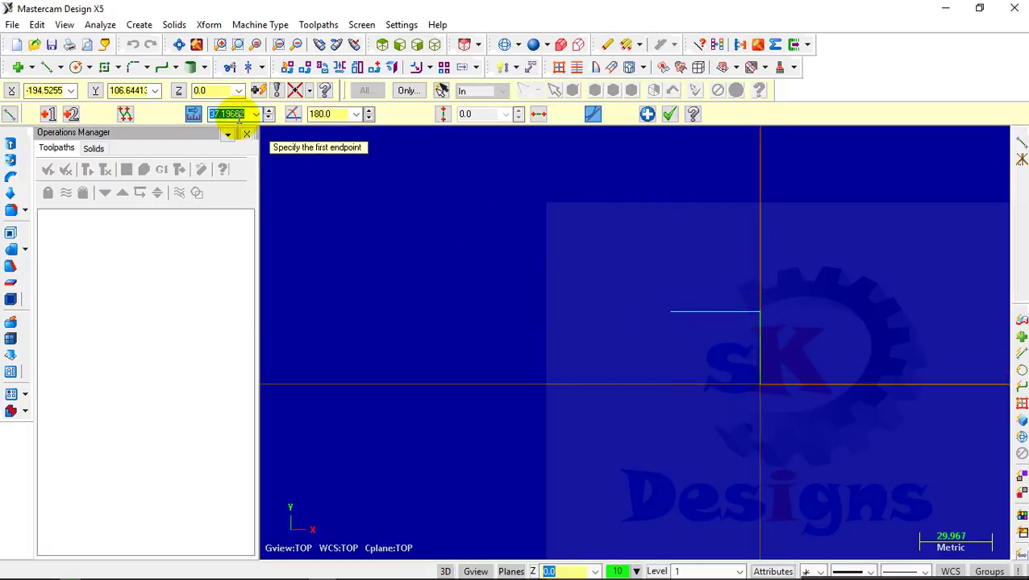
Step: Draw the groove profile from the horizontal line's left end: 5 mm down, 15 mm left, and 5 mm up
{"action": "left_click", "coordinate": [721, 311]}
{"action": "left_click", "coordinate": [721, 331]}
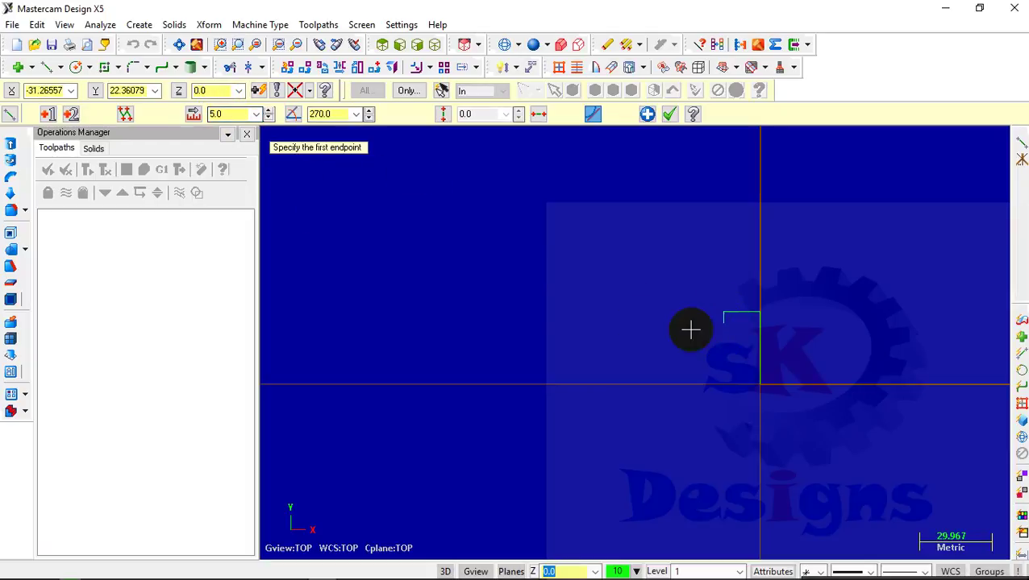
{"action": "left_click", "coordinate": [723, 323]}
{"action": "left_click", "coordinate": [651, 325]}
{"action": "left_click", "coordinate": [226, 114]}
{"action": "type", "text": "15.0"}
{"action": "left_click", "coordinate": [687, 324]}
{"action": "left_click", "coordinate": [688, 297]}
{"action": "left_click", "coordinate": [218, 115]}
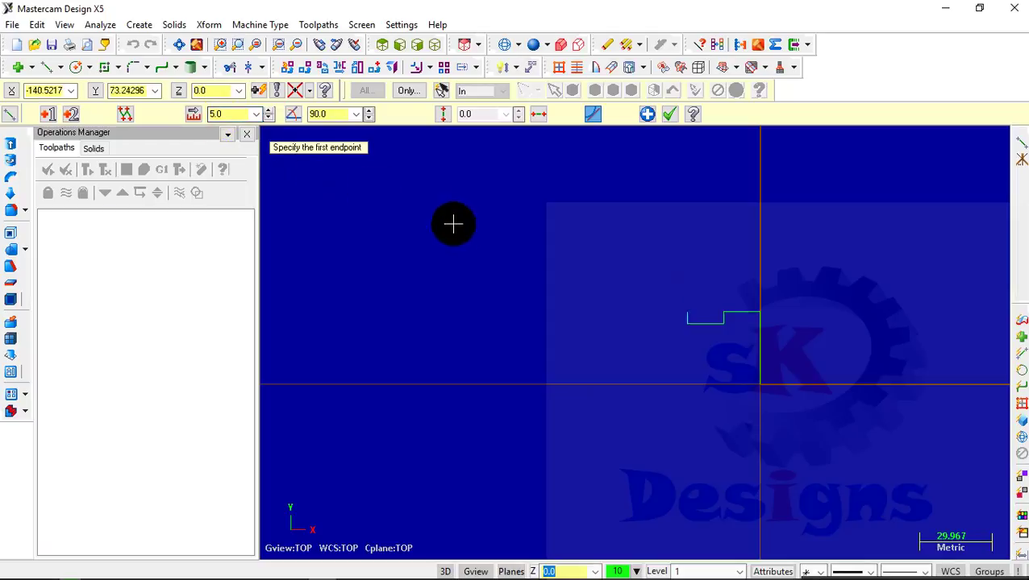
Step: Draw a 12 mm horizontal line leftward from the groove's upper-left corner
{"action": "left_click", "coordinate": [686, 313]}
{"action": "left_click", "coordinate": [603, 312]}
{"action": "left_click", "coordinate": [238, 115]}
{"action": "type", "text": "12"}
{"action": "key", "text": "Return"}
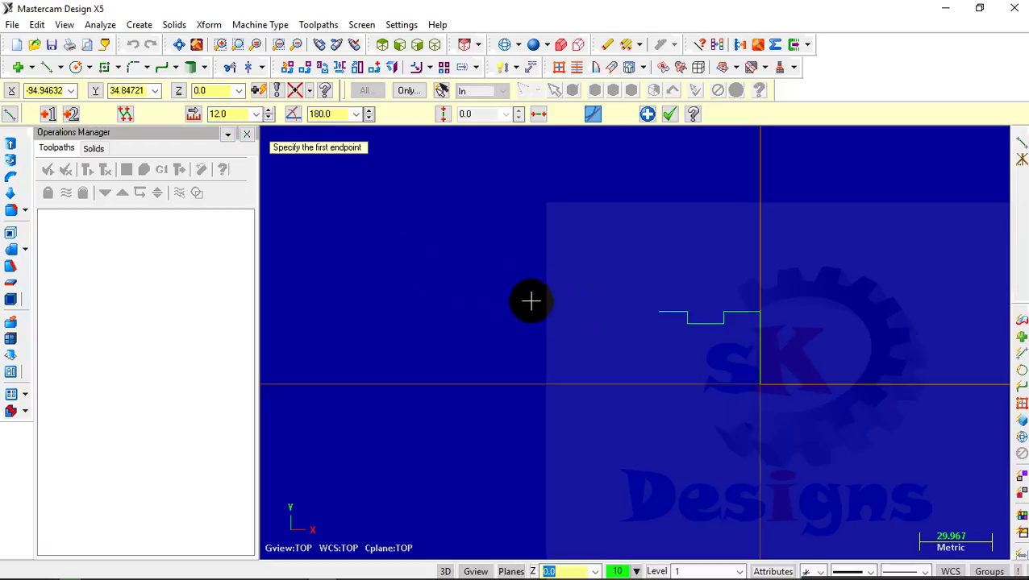
Step: Switch to PowerPoint and show the Problem Statement slide full screen to check the part's dimensions
{"action": "mouse_move", "coordinate": [235, 570]}
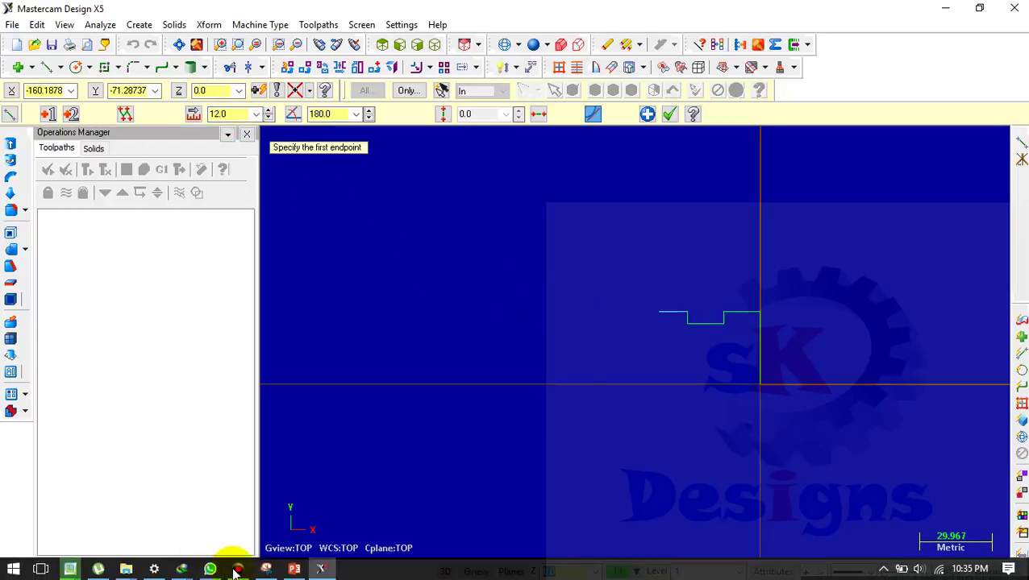
{"action": "left_click", "coordinate": [283, 569]}
{"action": "left_click", "coordinate": [87, 337]}
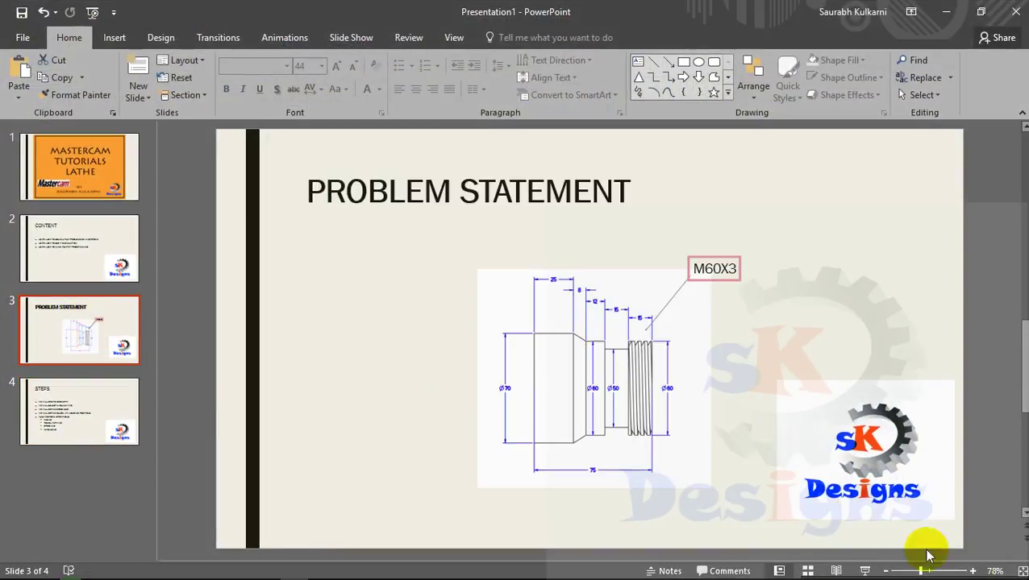
{"action": "left_click", "coordinate": [864, 571]}
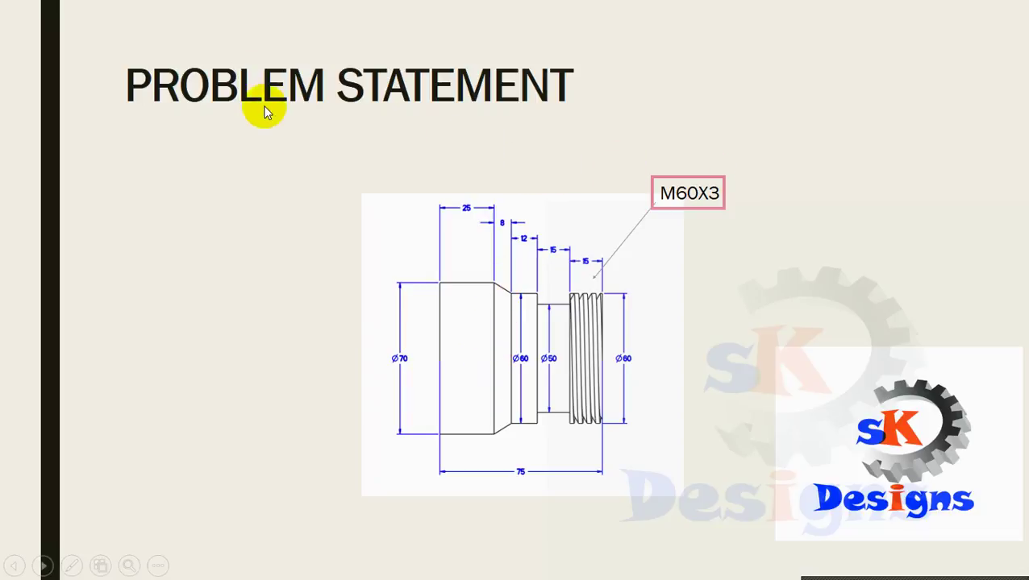
Step: Switch back to Mastercam and draw the taper line between point X-50, Y35 and the 12 mm line's left end
{"action": "key", "text": "alt+Tab"}
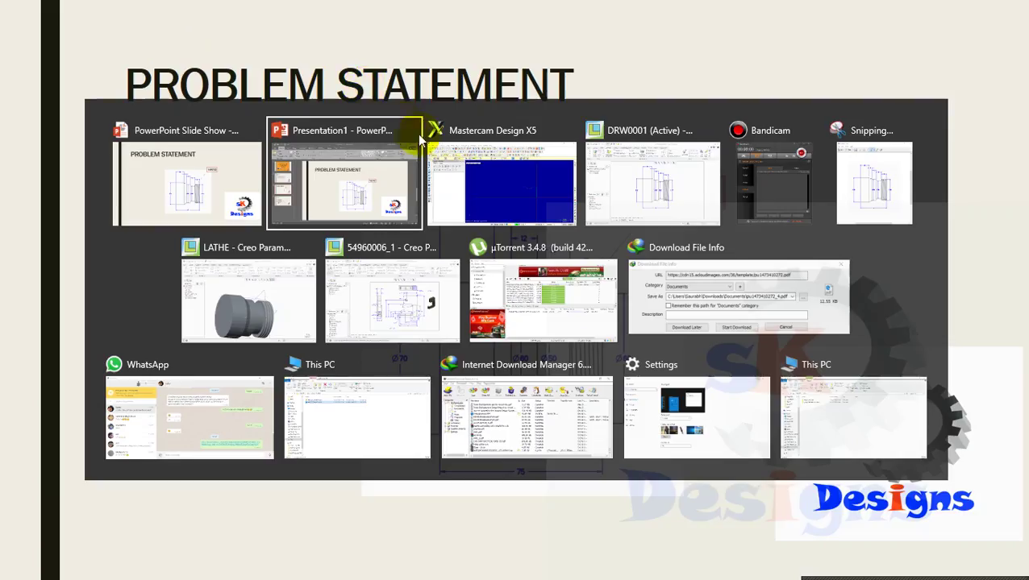
{"action": "left_click", "coordinate": [485, 189]}
{"action": "left_click", "coordinate": [33, 90]}
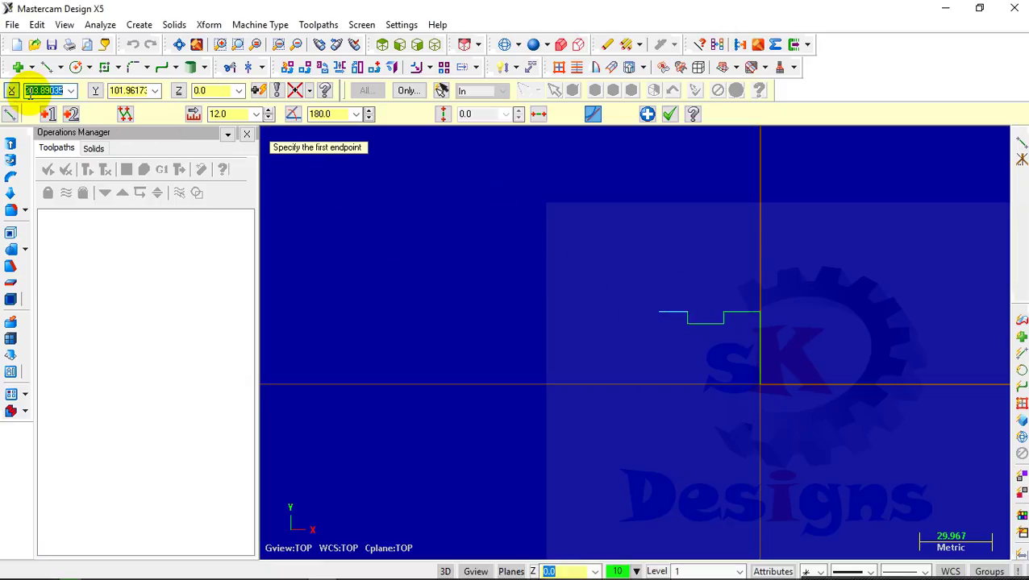
{"action": "type", "text": "-50"}
{"action": "key", "text": "Tab"}
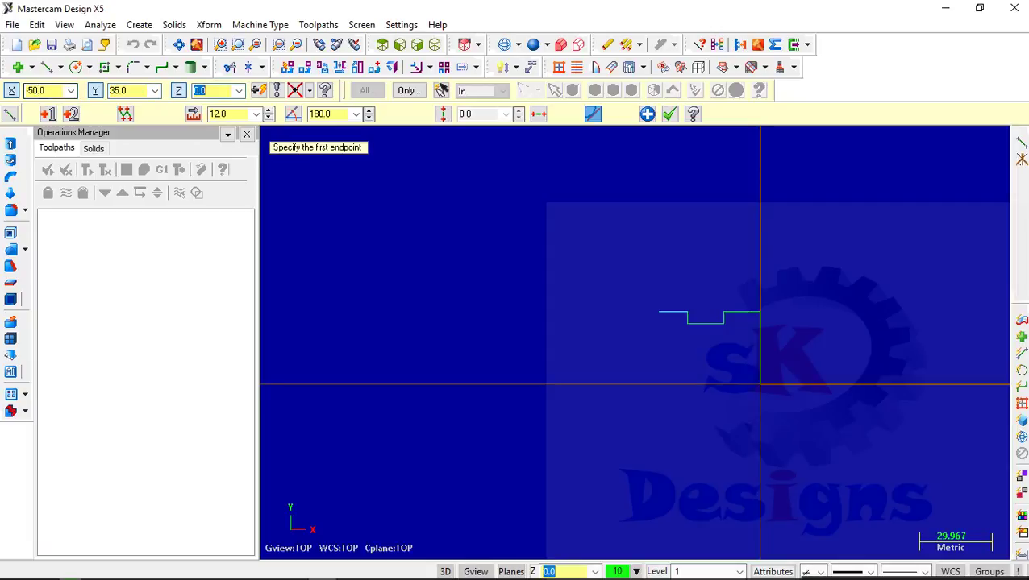
{"action": "key", "text": "Return"}
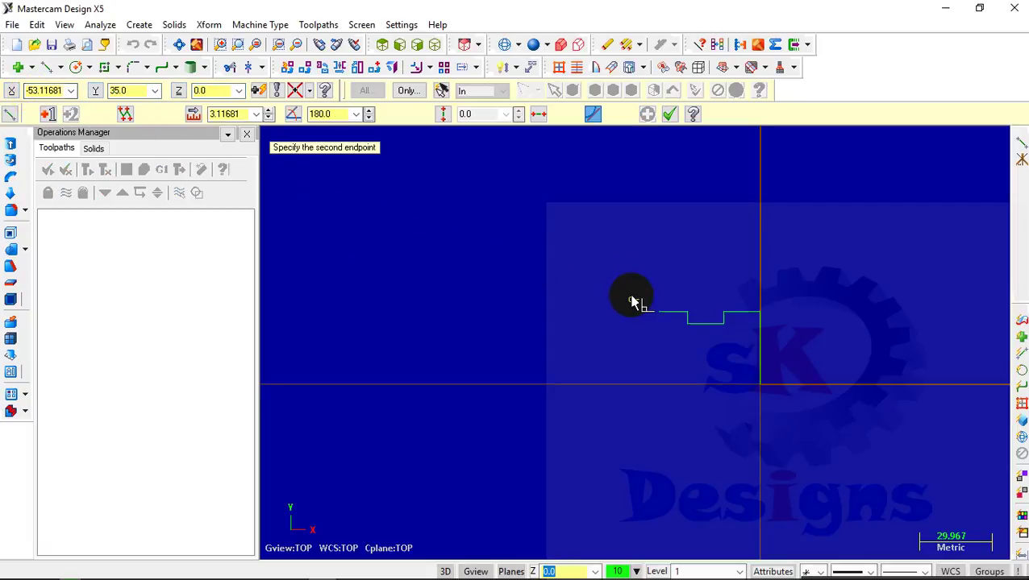
{"action": "scroll", "coordinate": [657, 314], "scroll_direction": "up", "scroll_amount": 3}
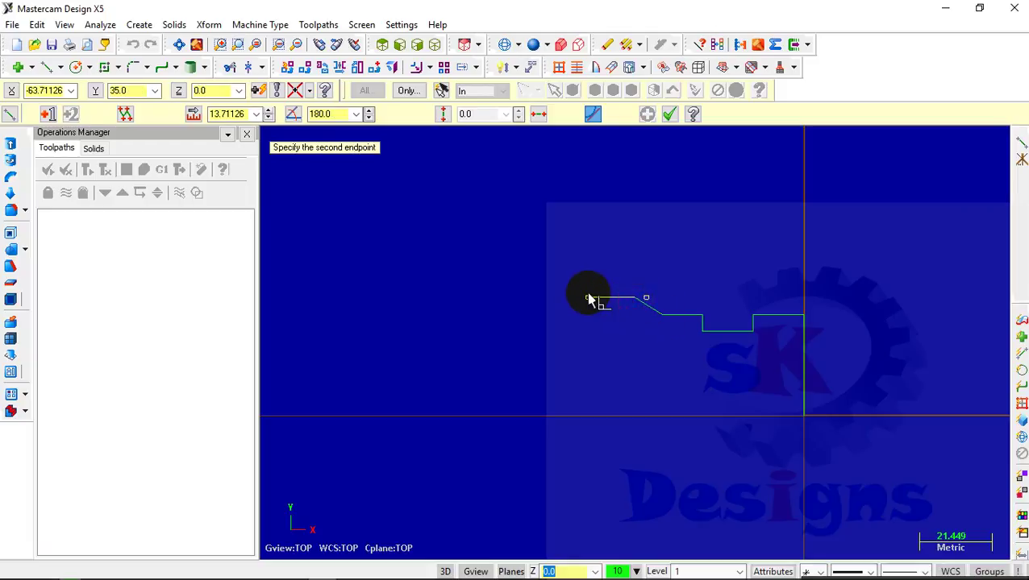
Step: Draw a 25 mm horizontal line leftward from the taper's upper end at X-50, Y35
{"action": "left_click", "coordinate": [588, 298]}
{"action": "left_click", "coordinate": [246, 113]}
{"action": "type", "text": "25"}
{"action": "key", "text": "Return"}
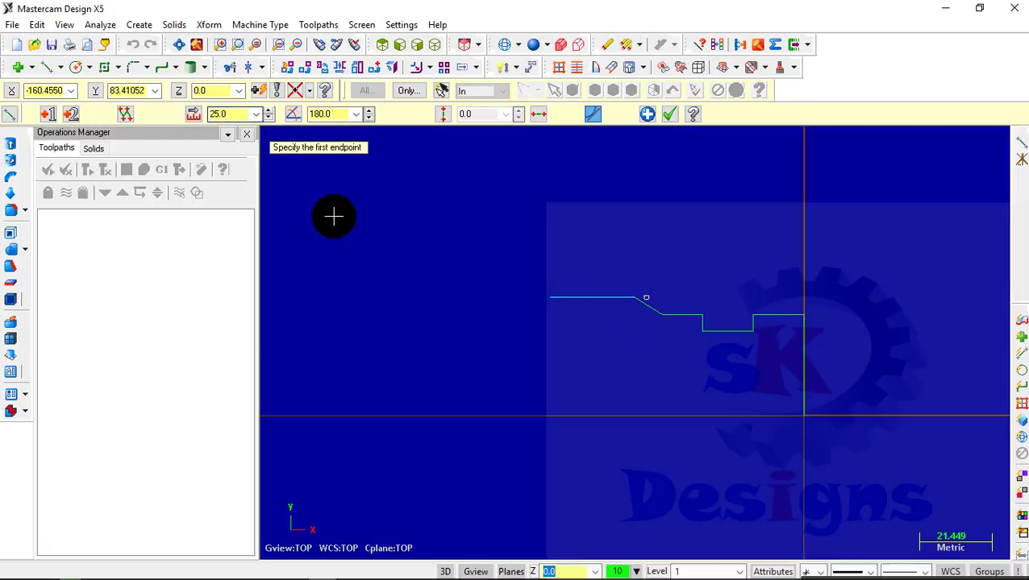
Step: Draw a 35 mm vertical line down from the 25 mm line's left end to the axis and finish the line command
{"action": "left_click", "coordinate": [551, 299]}
{"action": "left_click", "coordinate": [546, 366]}
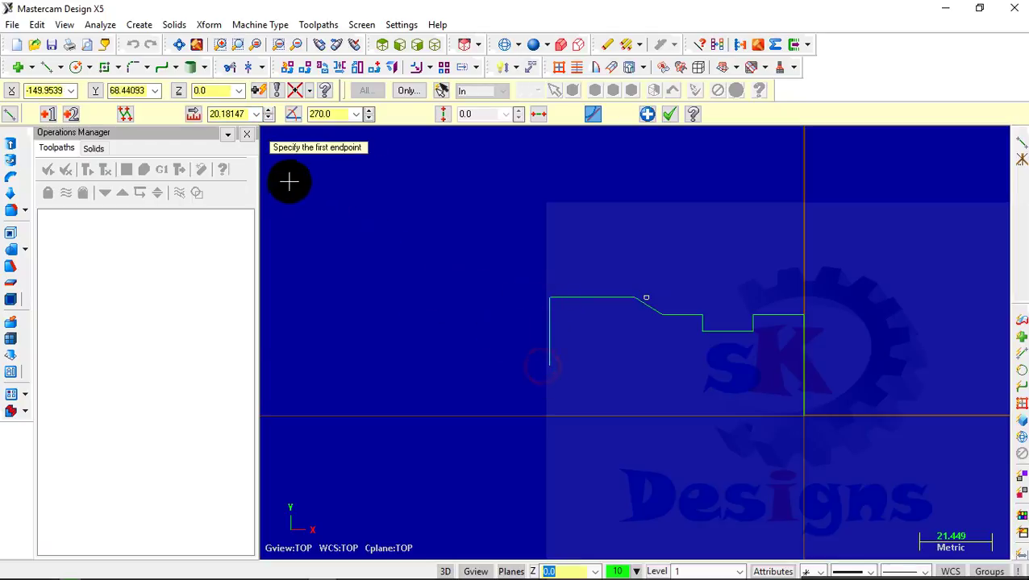
{"action": "left_click", "coordinate": [229, 115]}
{"action": "type", "text": "35.0"}
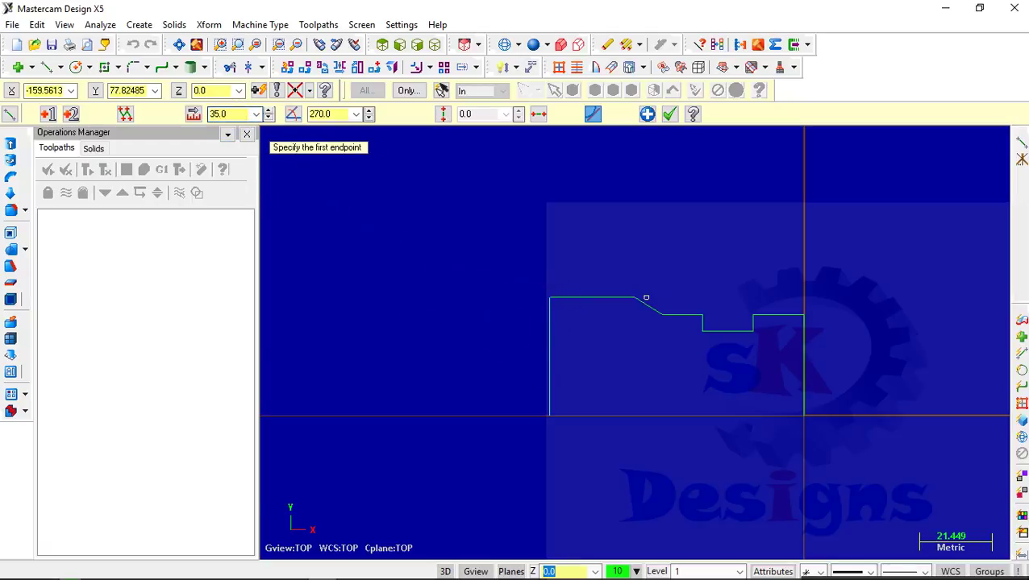
{"action": "scroll", "coordinate": [690, 333], "scroll_direction": "down", "scroll_amount": 1}
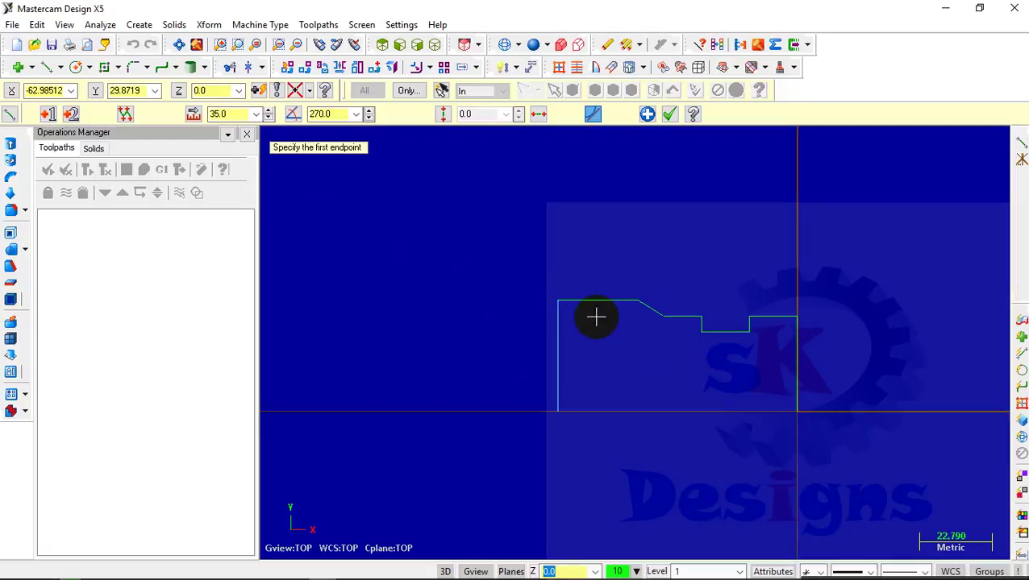
{"action": "left_click", "coordinate": [669, 113]}
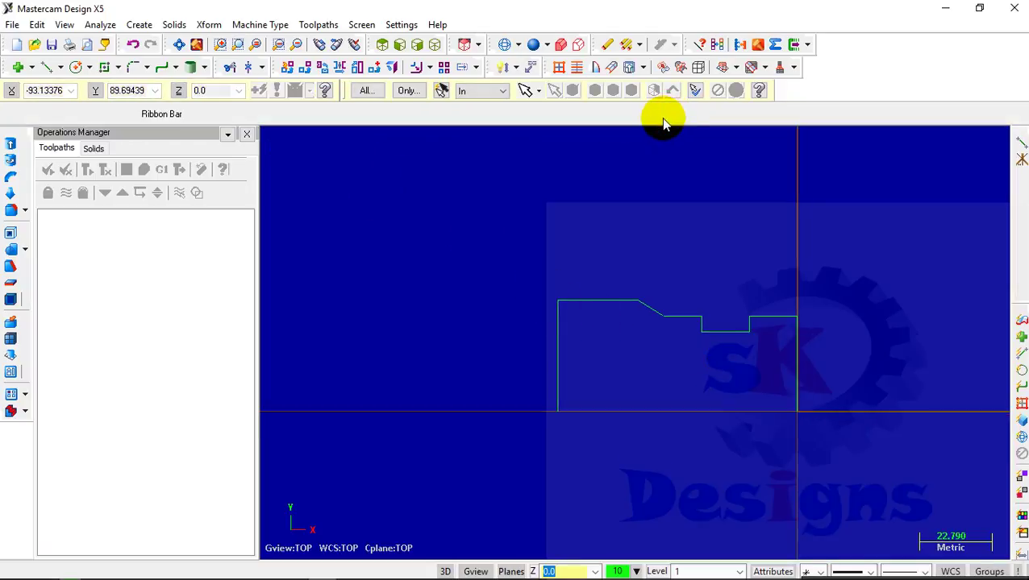
Step: Switch to the PowerPoint slide show and advance to the Steps slide to check the next stage of the process
{"action": "mouse_move", "coordinate": [294, 570]}
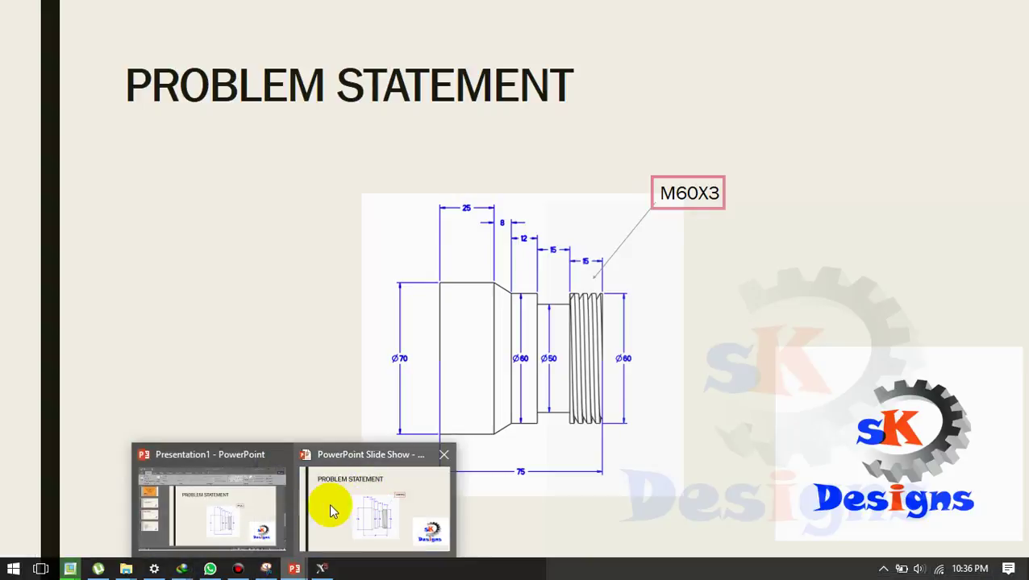
{"action": "left_click", "coordinate": [338, 503]}
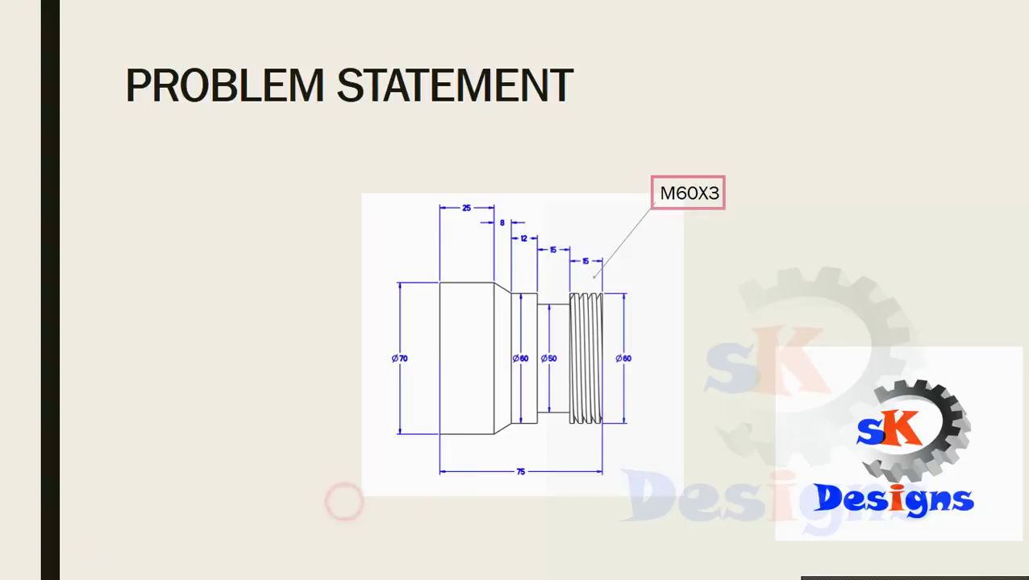
{"action": "key", "text": "Left"}
{"action": "key", "text": "Right"}
{"action": "key", "text": "Right"}
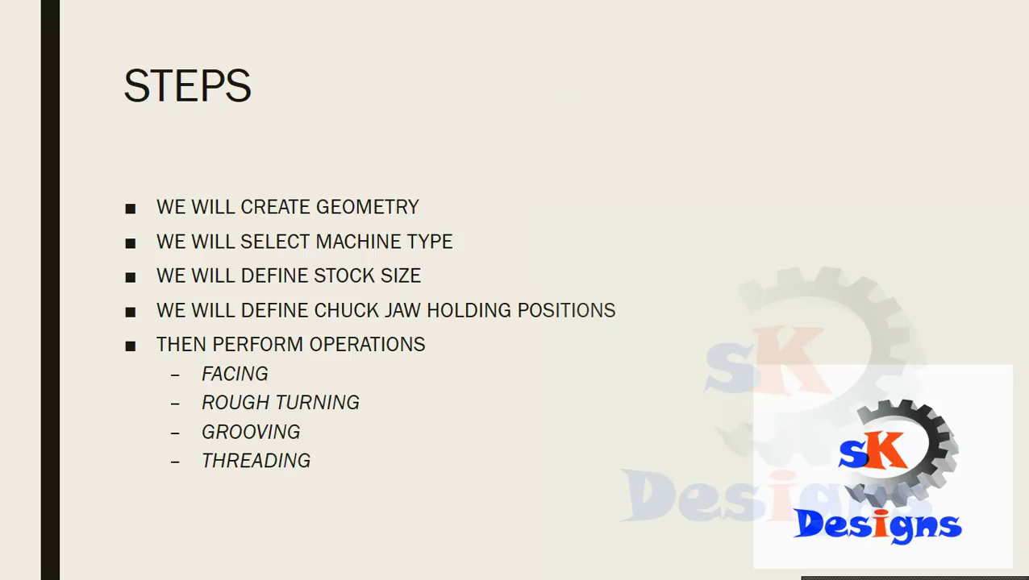
Step: Switch back to Mastercam and set the machine type to the default lathe
{"action": "key", "text": "alt+Tab"}
{"action": "key", "text": "Tab"}
{"action": "key", "text": "Tab"}
{"action": "key", "text": "Tab"}
{"action": "key", "text": "Tab"}
{"action": "left_click", "coordinate": [369, 198]}
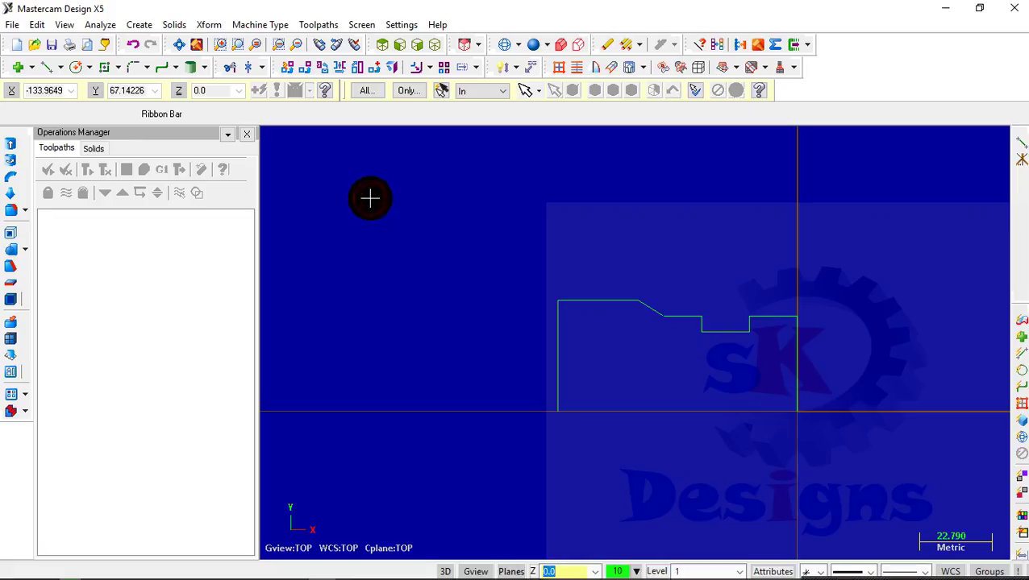
{"action": "left_click", "coordinate": [237, 30]}
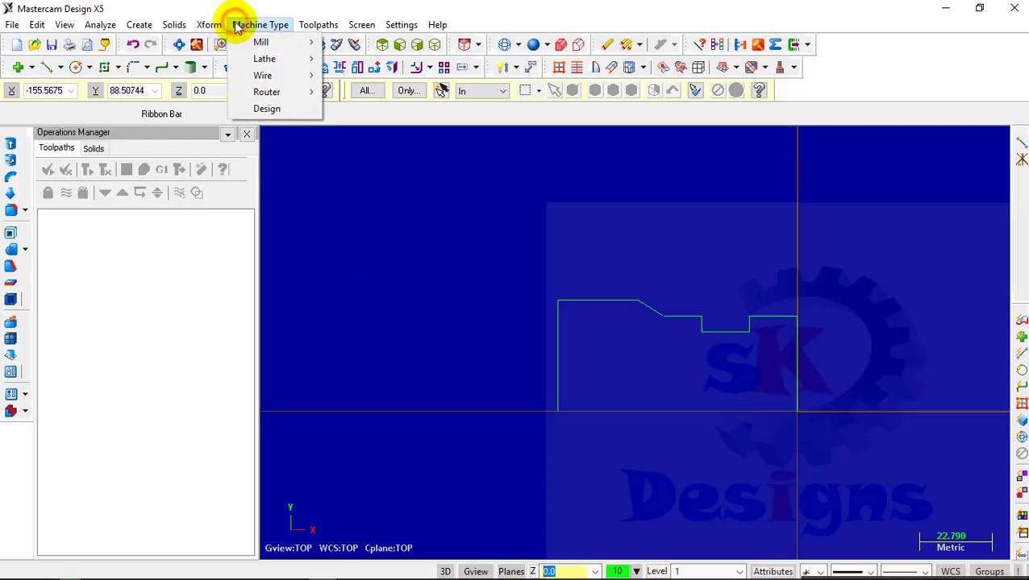
{"action": "mouse_move", "coordinate": [248, 64]}
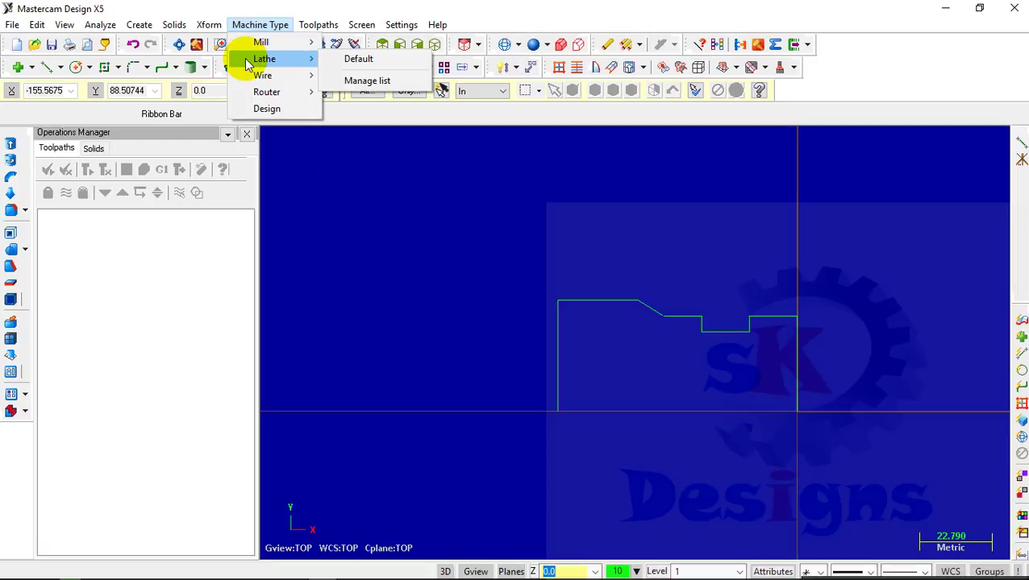
{"action": "left_click", "coordinate": [348, 61]}
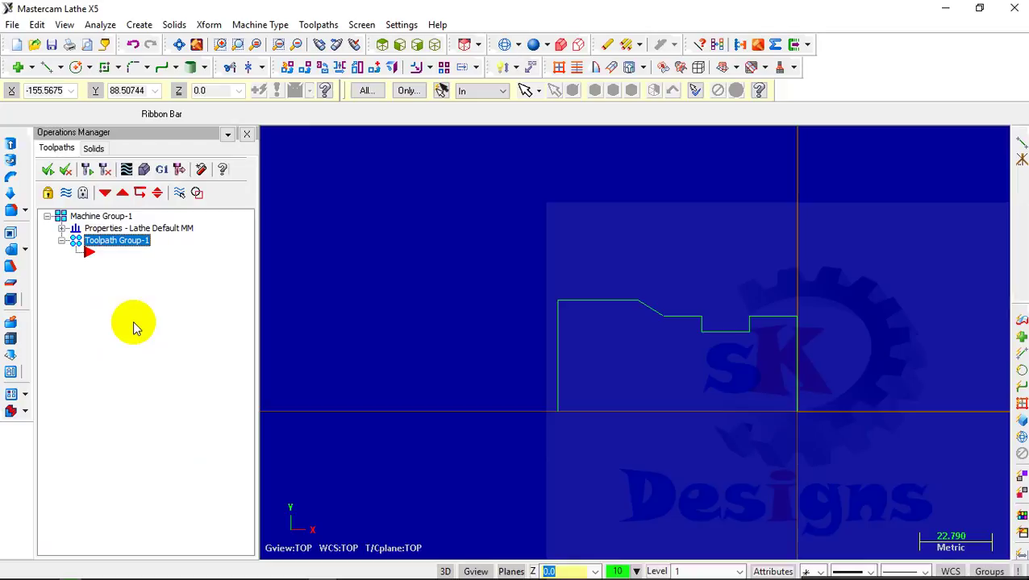
Step: Open the machine group's stock setup and the properties of the left spindle stock
{"action": "left_click", "coordinate": [62, 229]}
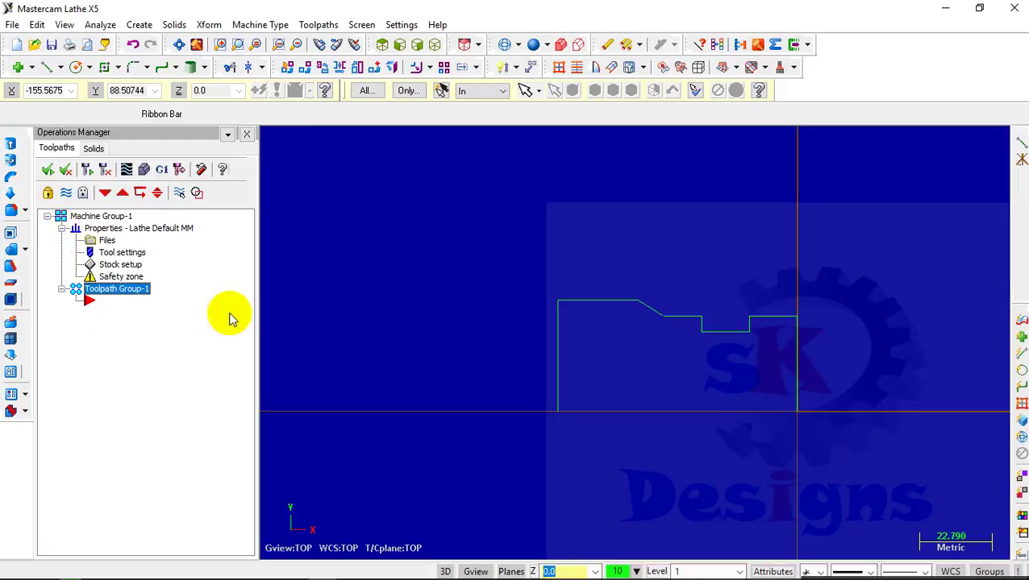
{"action": "mouse_move", "coordinate": [822, 574]}
{"action": "left_click", "coordinate": [884, 570]}
{"action": "left_click", "coordinate": [882, 570]}
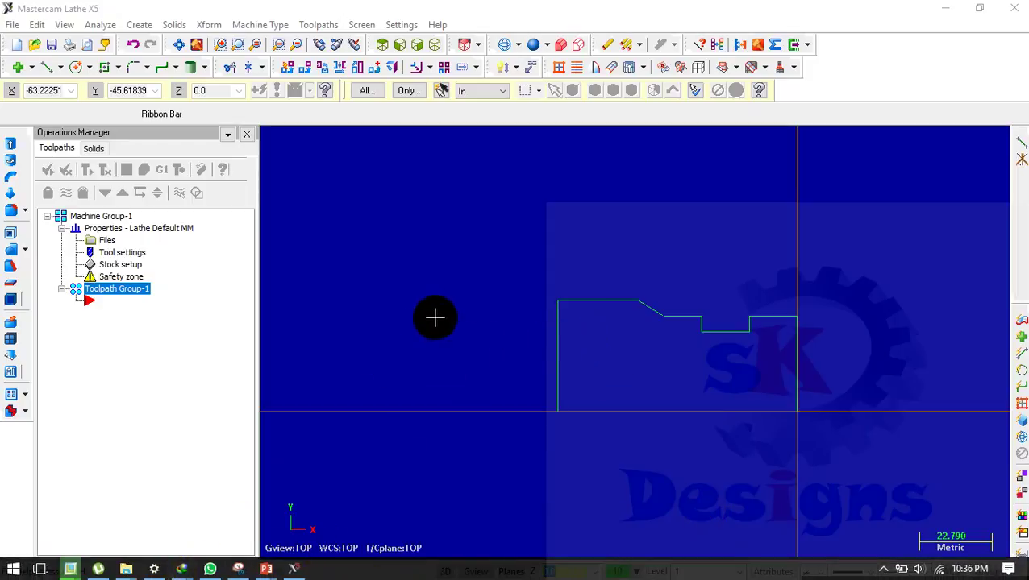
{"action": "left_click", "coordinate": [109, 266]}
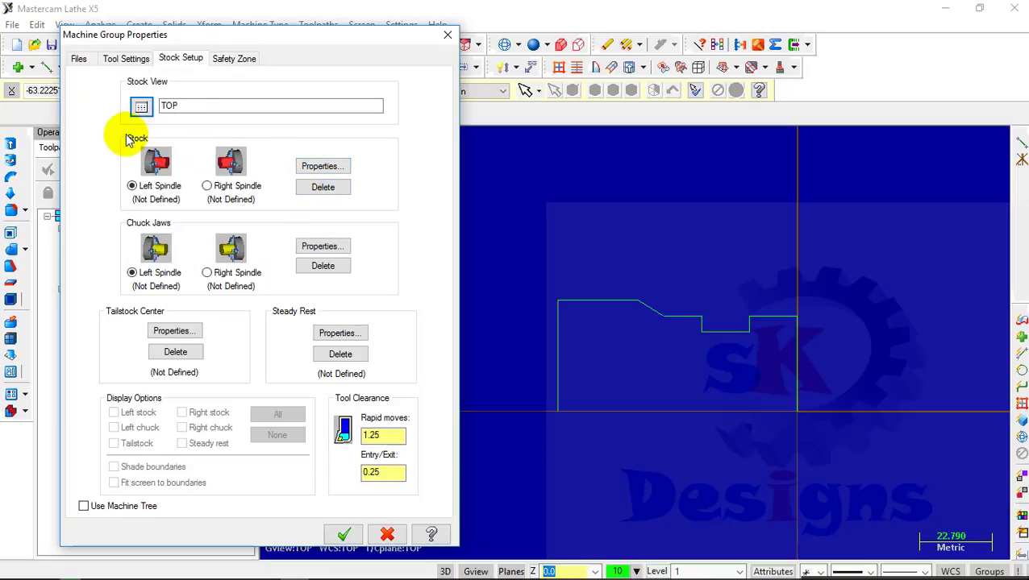
{"action": "left_click", "coordinate": [331, 167]}
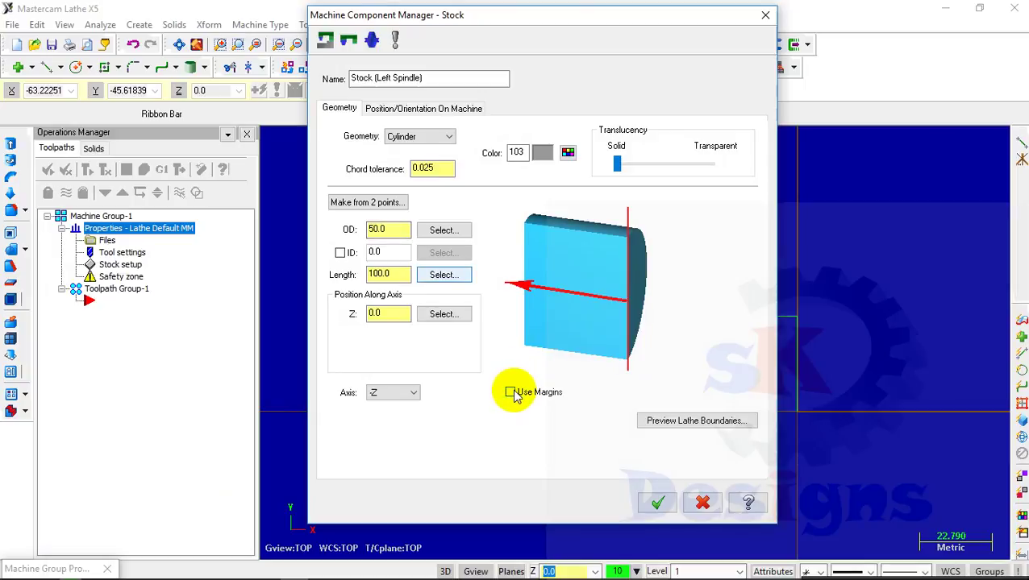
Step: Enable margins for the stock and set the OD margin to 2, right margin to 5 and left margin to 100
{"action": "left_click", "coordinate": [510, 392]}
{"action": "left_click", "coordinate": [728, 220]}
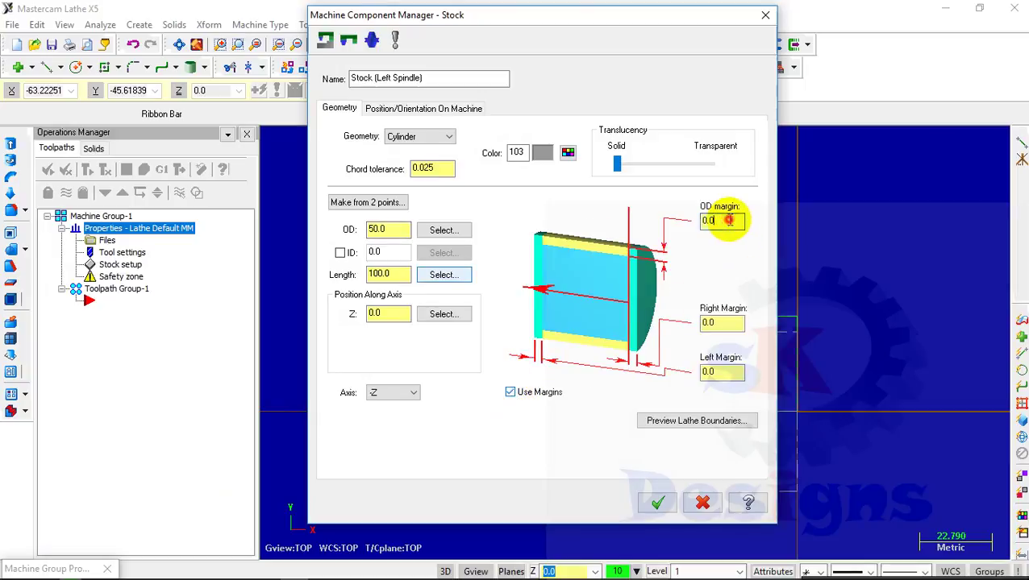
{"action": "type", "text": "2"}
{"action": "left_click", "coordinate": [726, 324]}
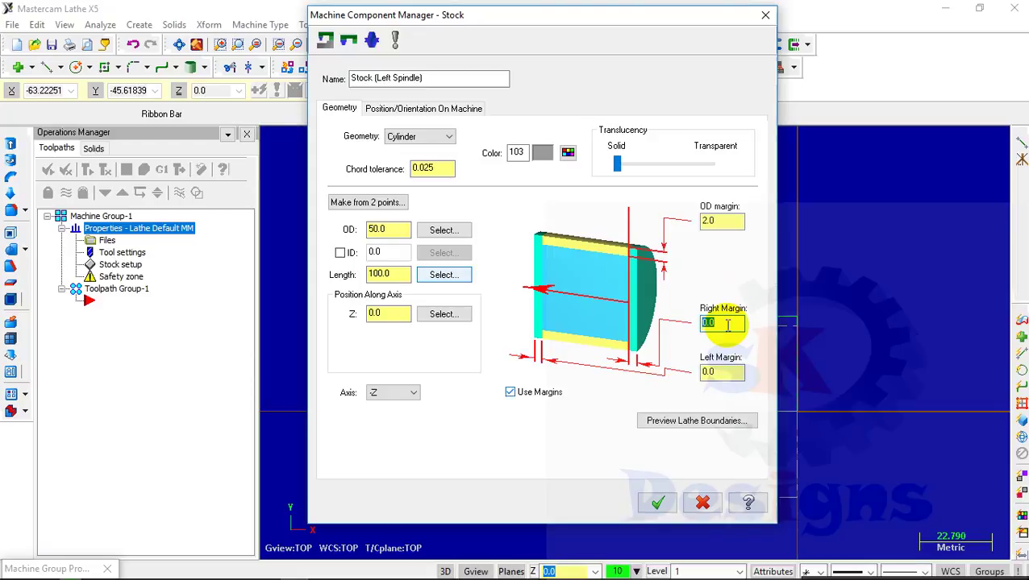
{"action": "type", "text": "5"}
{"action": "left_click", "coordinate": [732, 375]}
{"action": "type", "text": "100"}
Step: Set the cylindrical stock's outer diameter to 60 and its length to 150, and accept the stock definition
{"action": "left_click", "coordinate": [376, 229]}
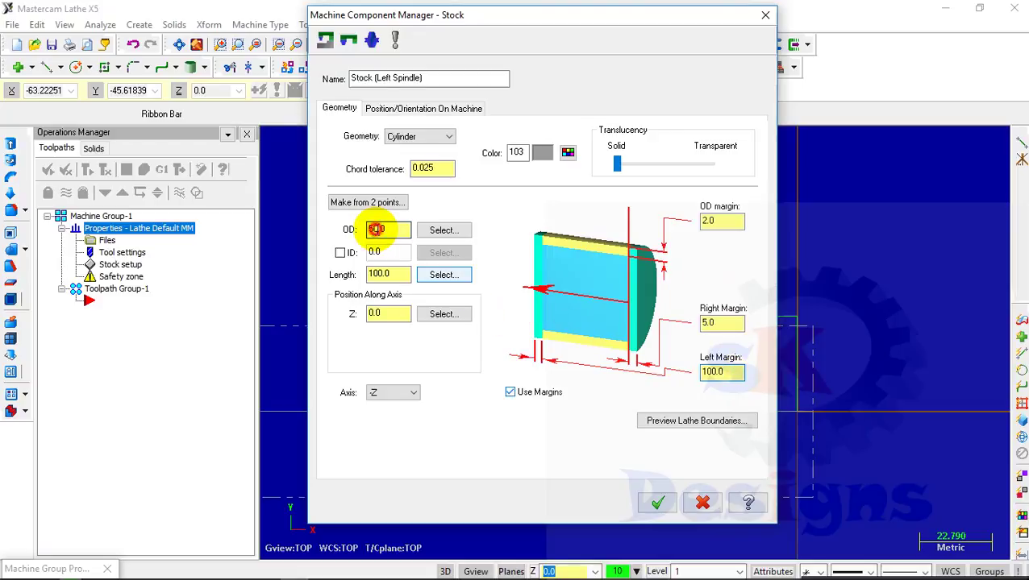
{"action": "type", "text": "80"}
{"action": "left_click", "coordinate": [375, 229]}
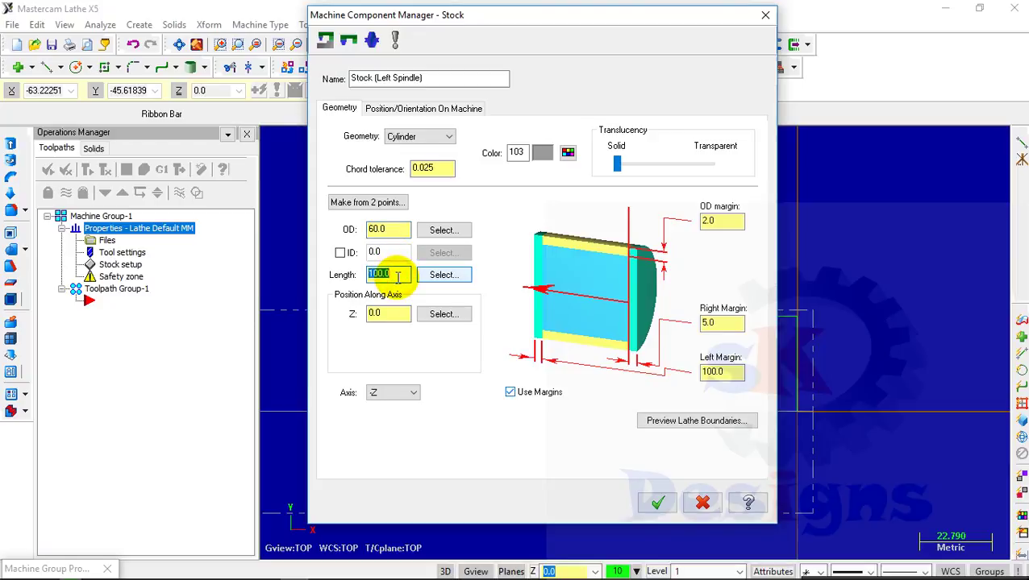
{"action": "type", "text": "150"}
{"action": "key", "text": "Return"}
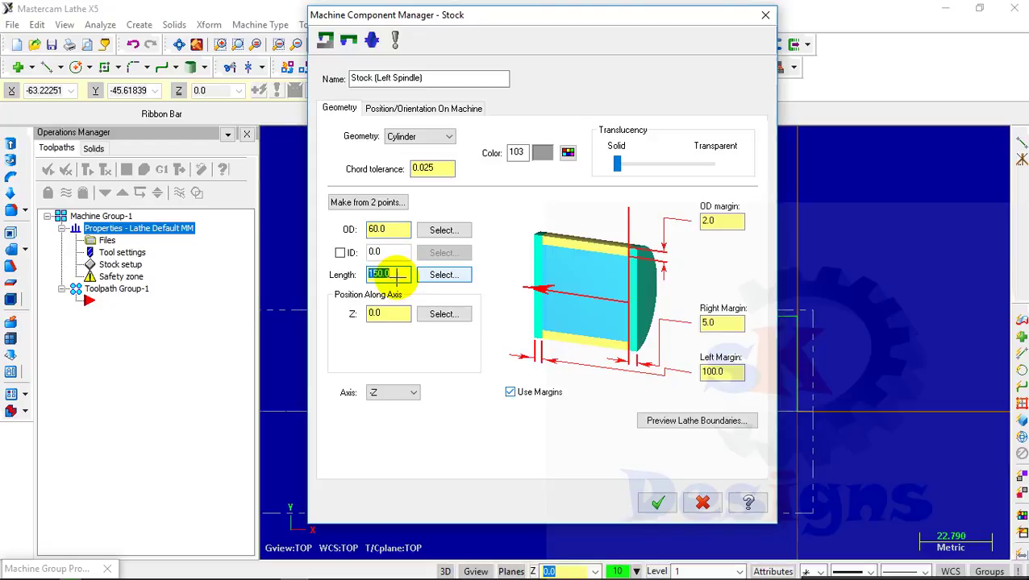
{"action": "left_click", "coordinate": [653, 504]}
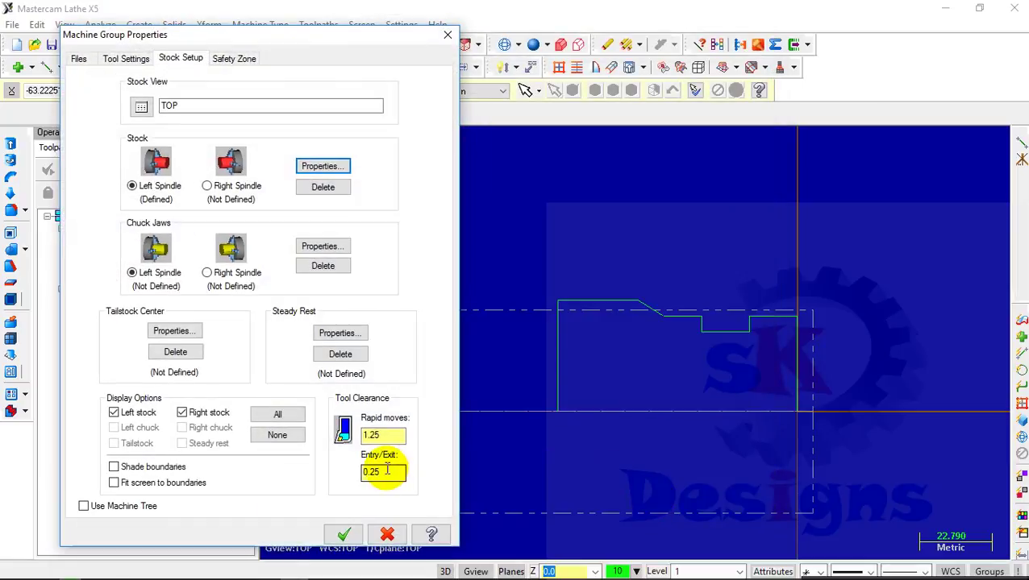
Step: Reopen the left spindle stock properties and enlarge the outer diameter so the stock encloses the whole part profile
{"action": "left_click", "coordinate": [321, 167]}
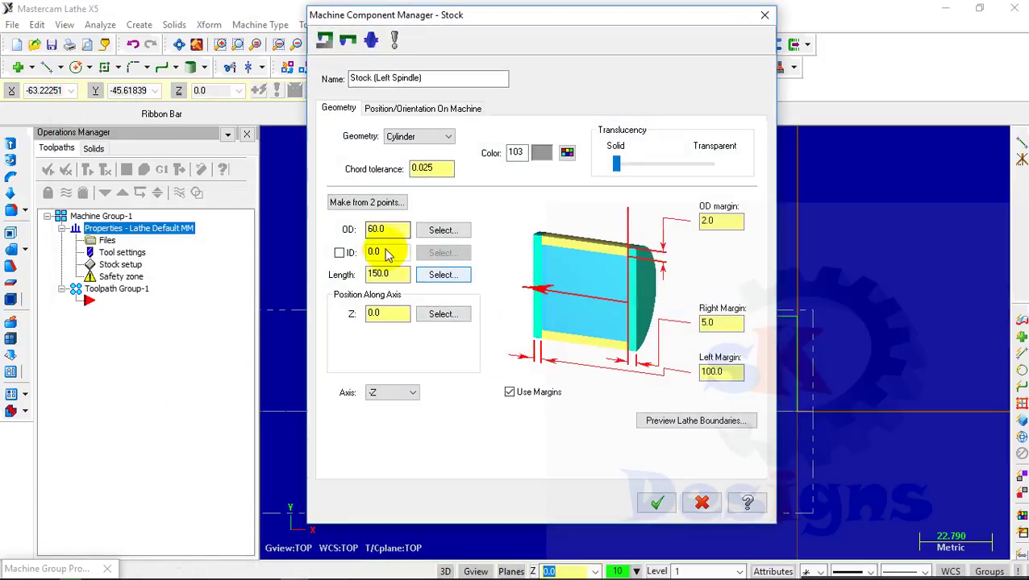
{"action": "left_click", "coordinate": [376, 231]}
{"action": "double_click", "coordinate": [376, 230]}
{"action": "left_click", "coordinate": [379, 233]}
{"action": "double_click", "coordinate": [376, 230]}
{"action": "left_click", "coordinate": [656, 503]}
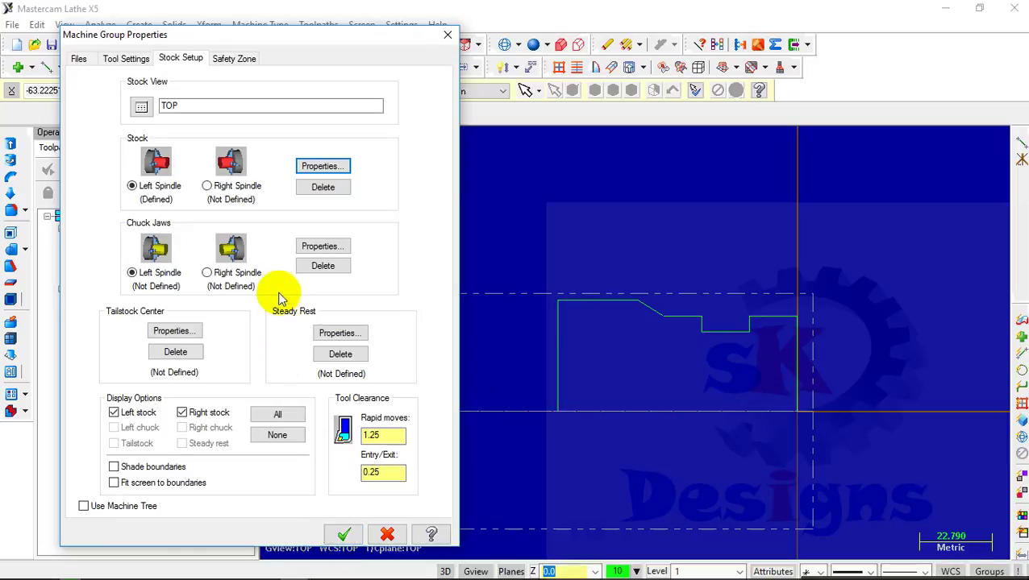
Step: Define the left spindle chuck jaws from two points, about 32 mm wide and 38 mm high, on the stock's upper edge left of the part, and accept the setup
{"action": "left_click_drag", "start_coordinate": [263, 38], "coordinate": [807, 31]}
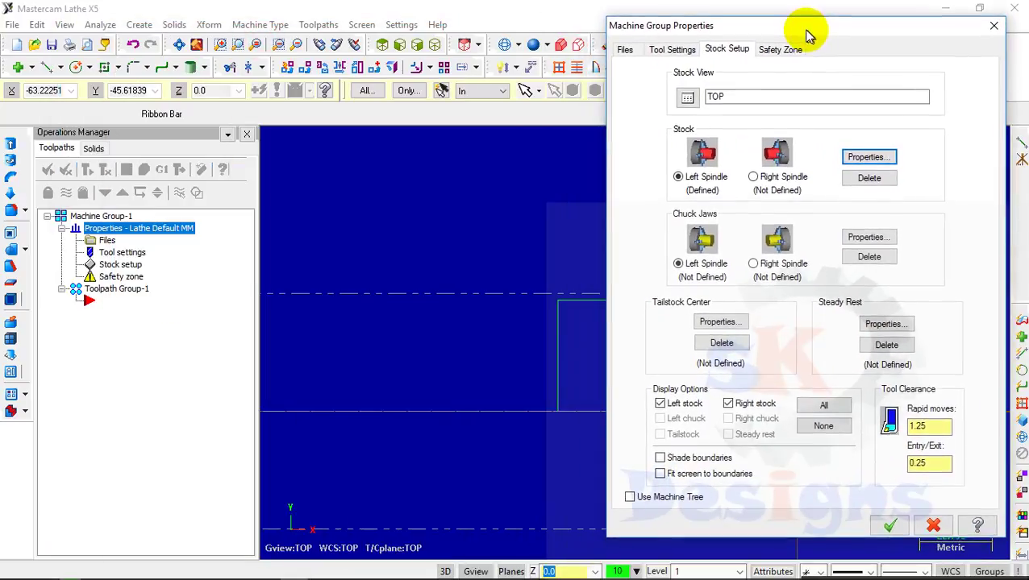
{"action": "left_click", "coordinate": [866, 236]}
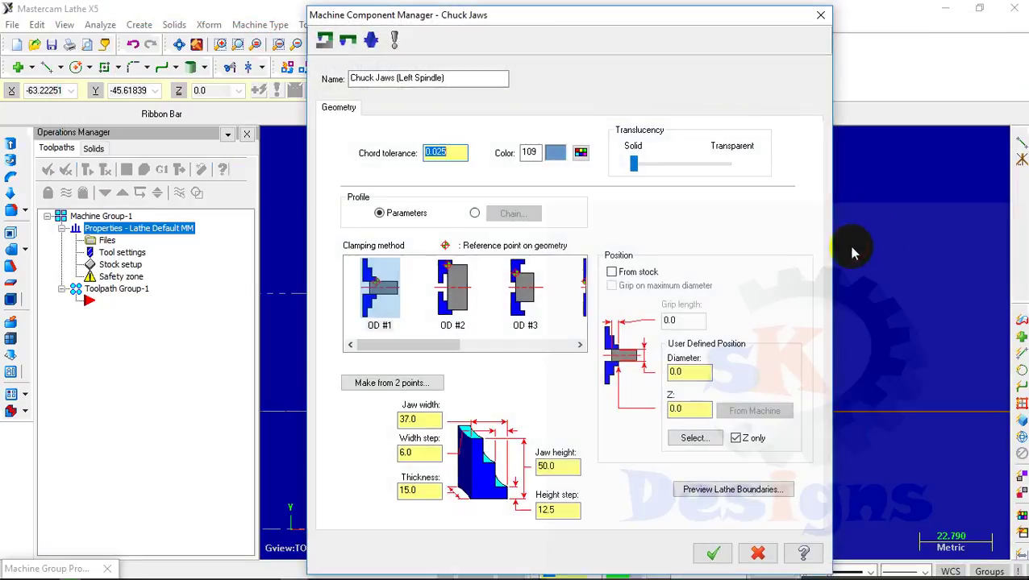
{"action": "left_click_drag", "start_coordinate": [653, 26], "coordinate": [905, 22]}
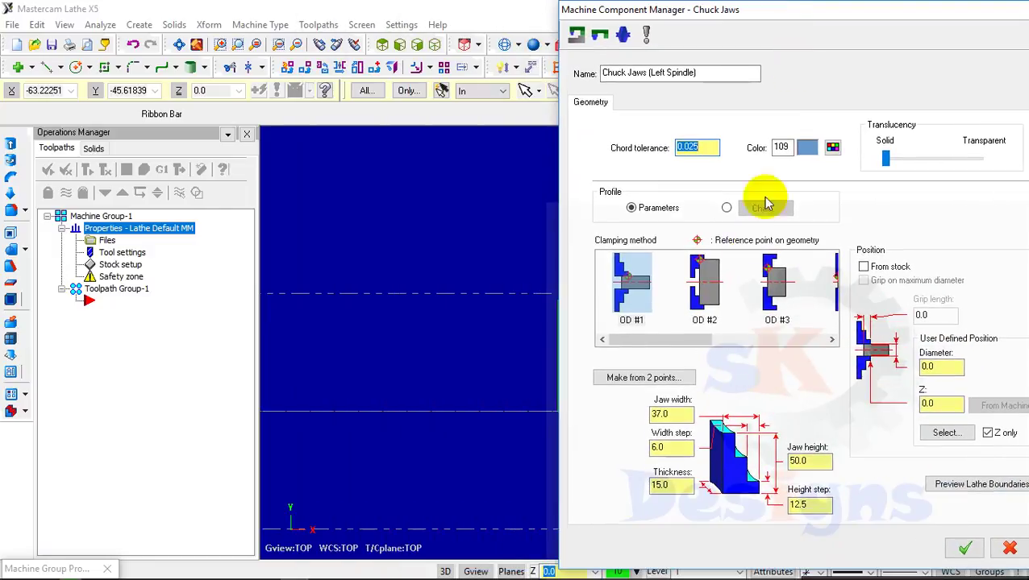
{"action": "left_click", "coordinate": [655, 379]}
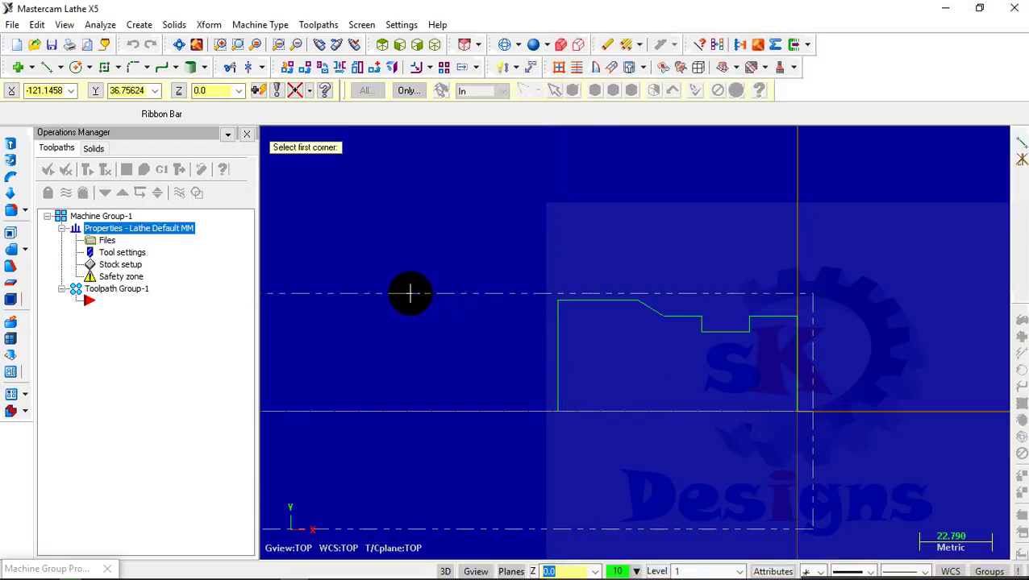
{"action": "left_click", "coordinate": [409, 293]}
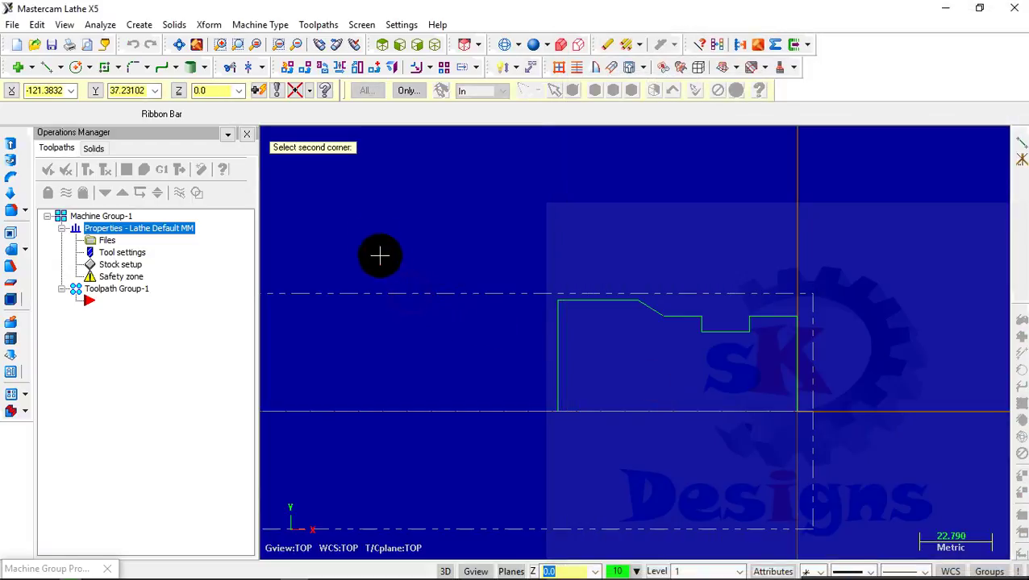
{"action": "left_click", "coordinate": [310, 169]}
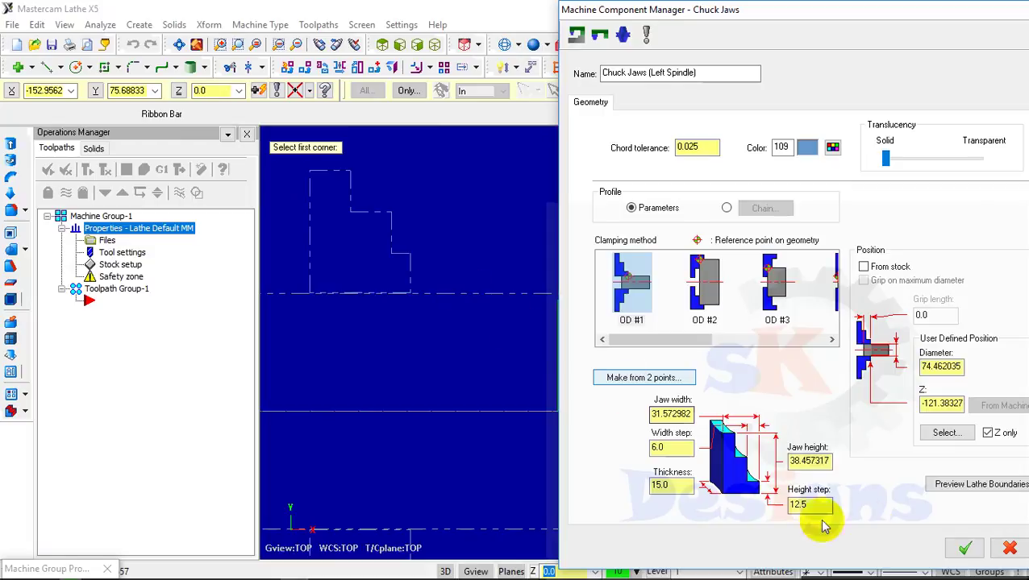
{"action": "left_click", "coordinate": [959, 546]}
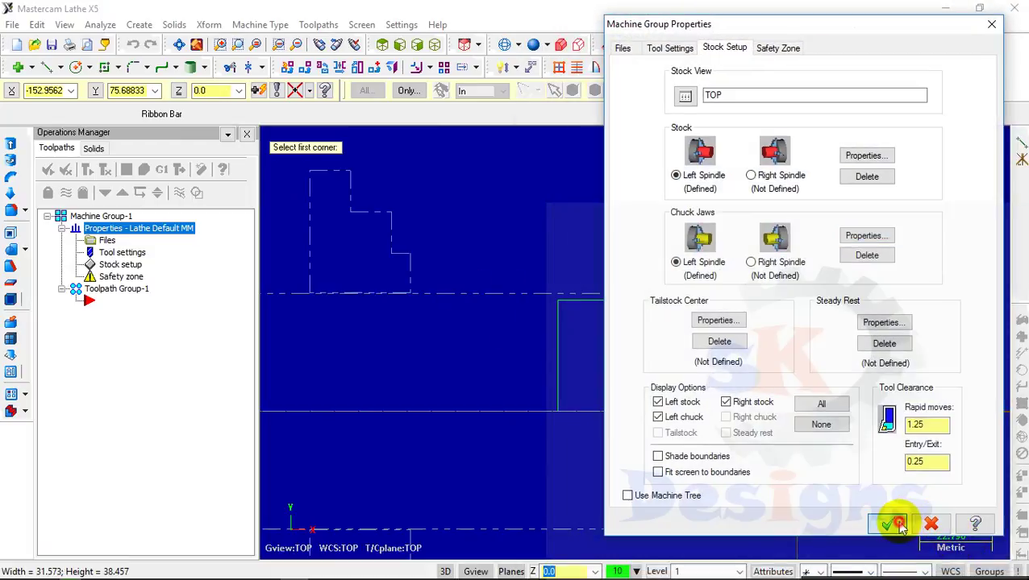
{"action": "left_click", "coordinate": [897, 523]}
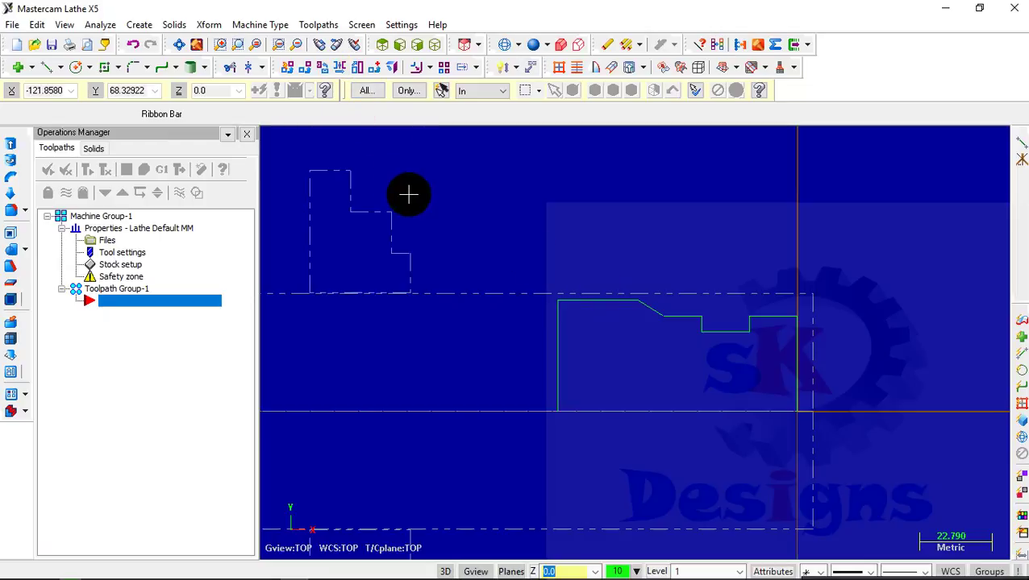
Step: Create a Face toolpath with tool T0101, picking boundary points at the origin and about 36 mm right and 75 mm above it
{"action": "left_click", "coordinate": [316, 31]}
{"action": "left_click", "coordinate": [316, 135]}
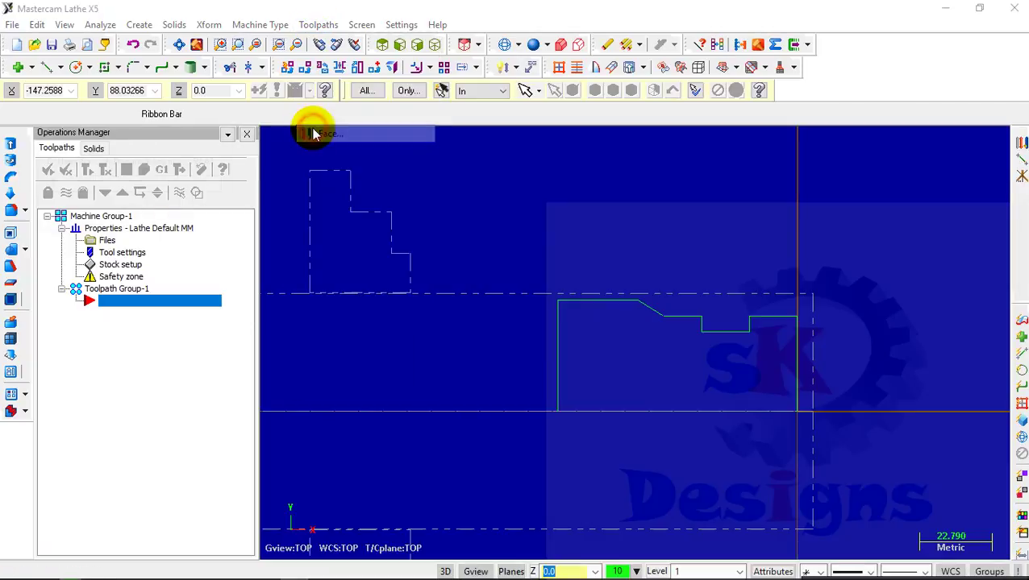
{"action": "left_click", "coordinate": [115, 212]}
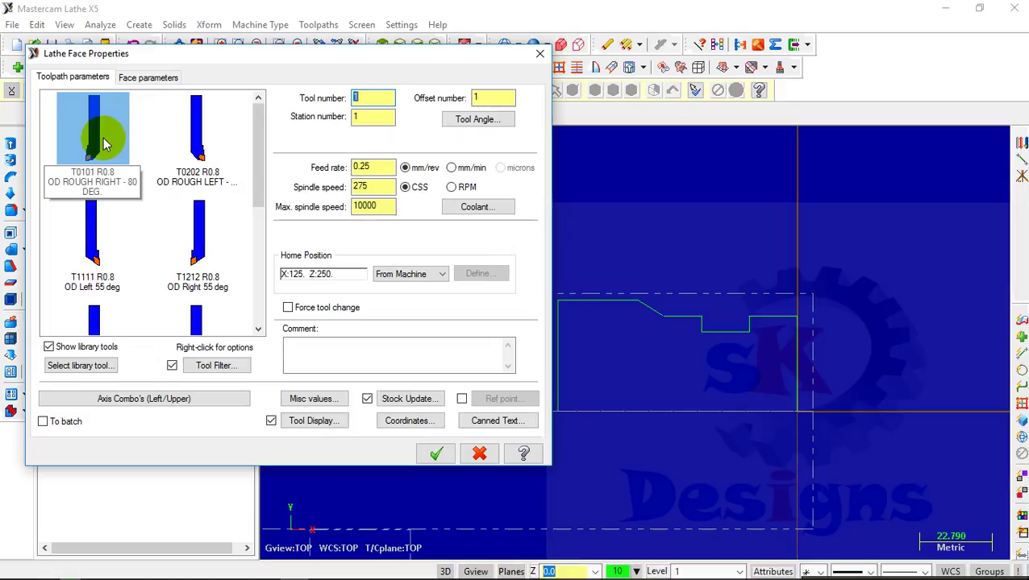
{"action": "left_click", "coordinate": [147, 78]}
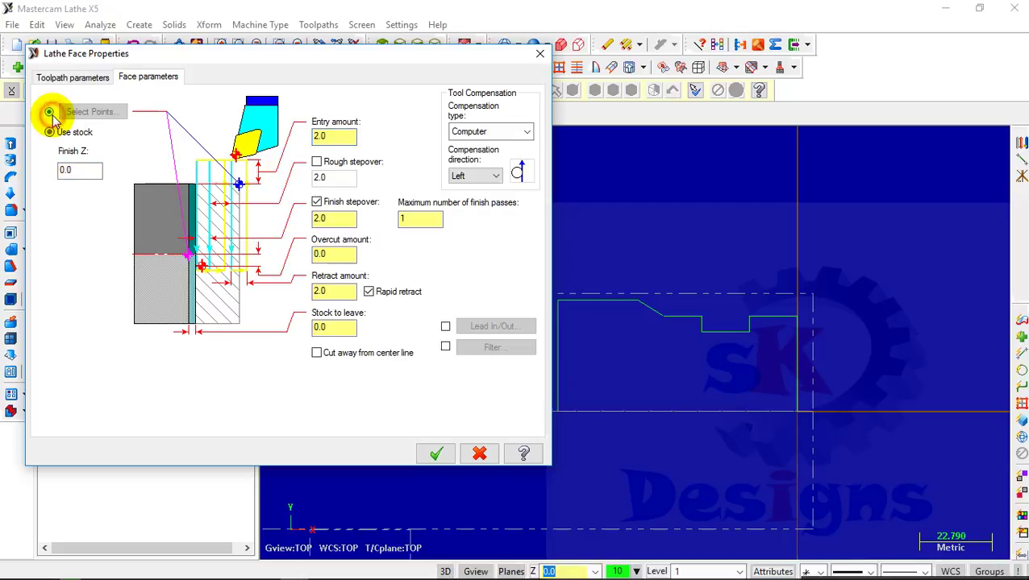
{"action": "left_click", "coordinate": [50, 113]}
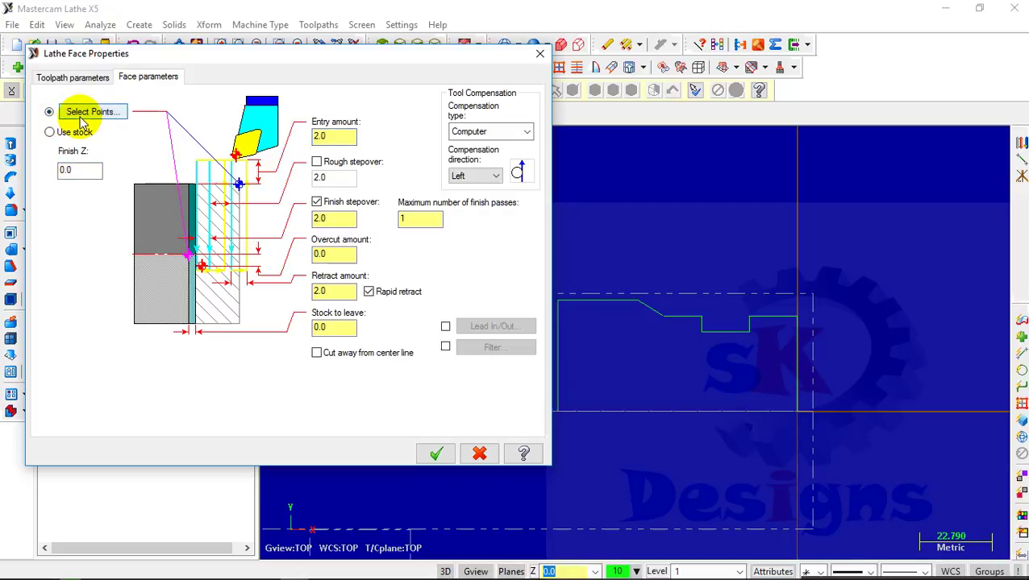
{"action": "left_click", "coordinate": [87, 113]}
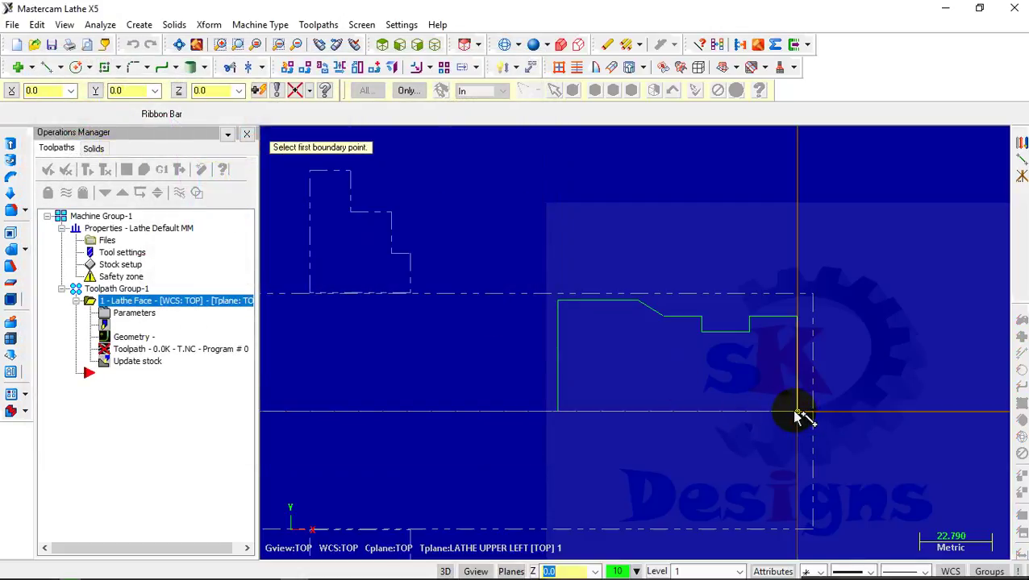
{"action": "left_click", "coordinate": [796, 415]}
{"action": "left_click", "coordinate": [913, 172]}
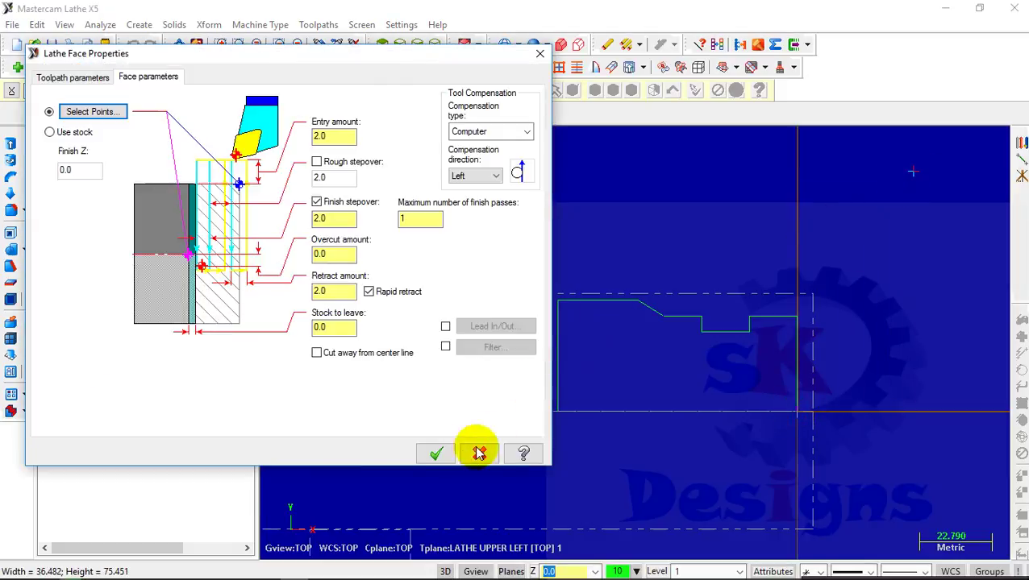
{"action": "left_click", "coordinate": [446, 454]}
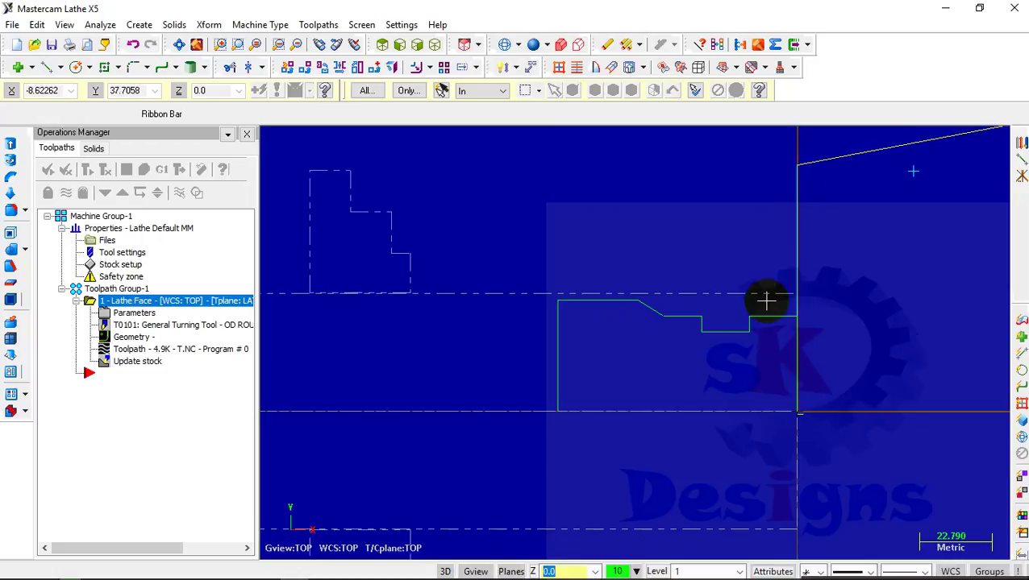
{"action": "left_click", "coordinate": [307, 68]}
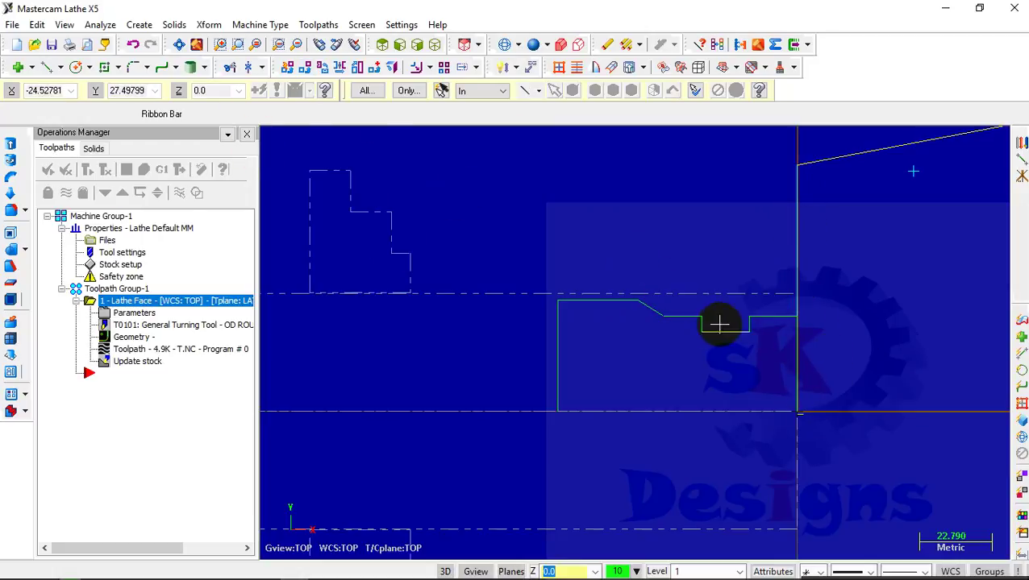
{"action": "left_click", "coordinate": [323, 40]}
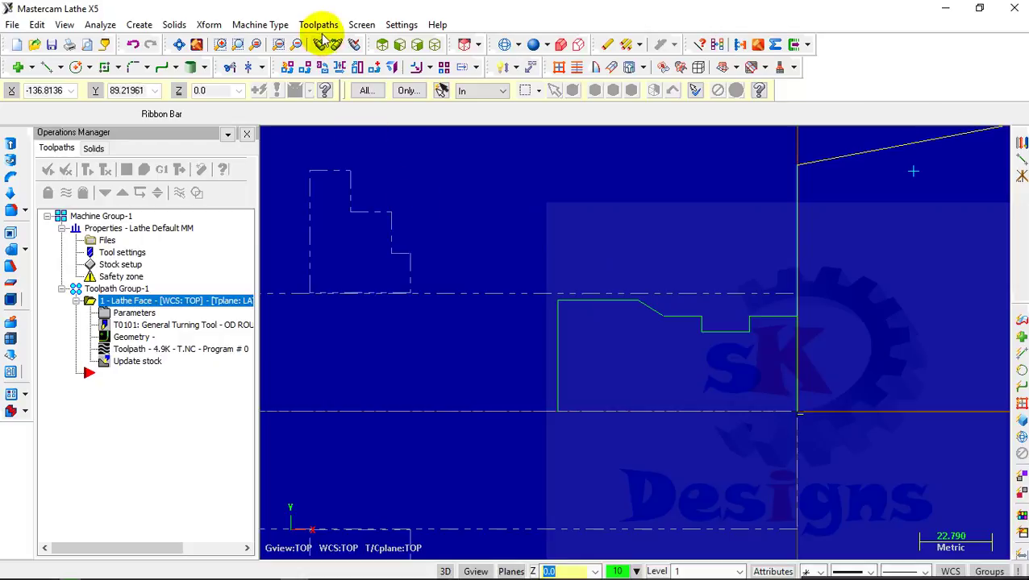
{"action": "left_click", "coordinate": [318, 25]}
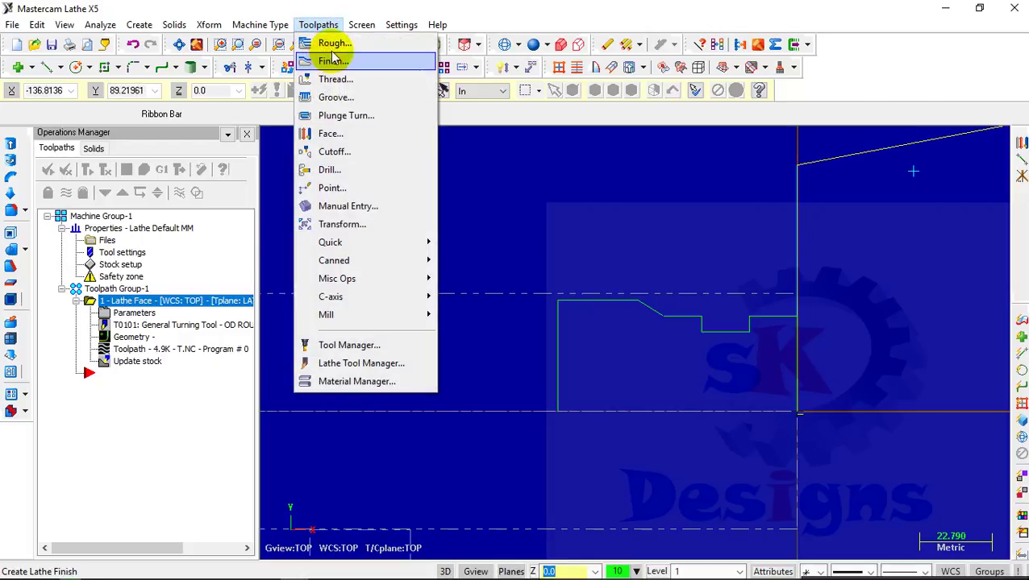
{"action": "left_click", "coordinate": [334, 48]}
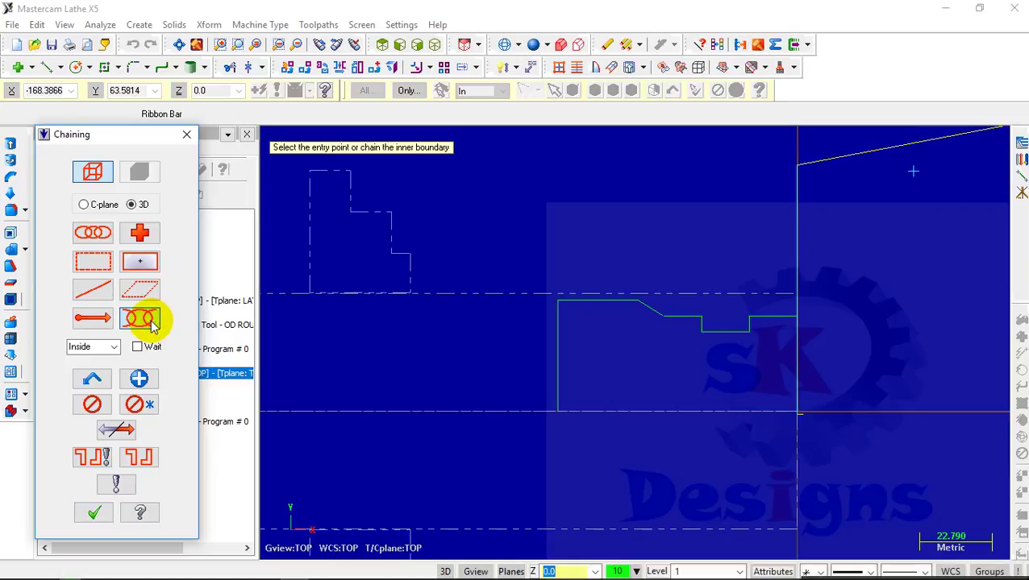
{"action": "left_click", "coordinate": [151, 319]}
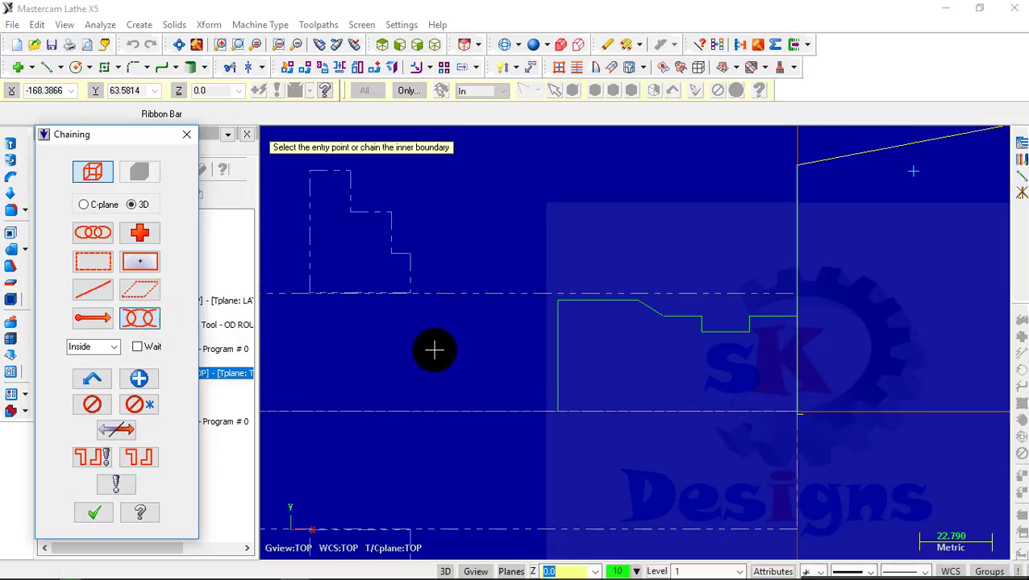
{"action": "left_click", "coordinate": [772, 316]}
{"action": "left_click", "coordinate": [614, 302]}
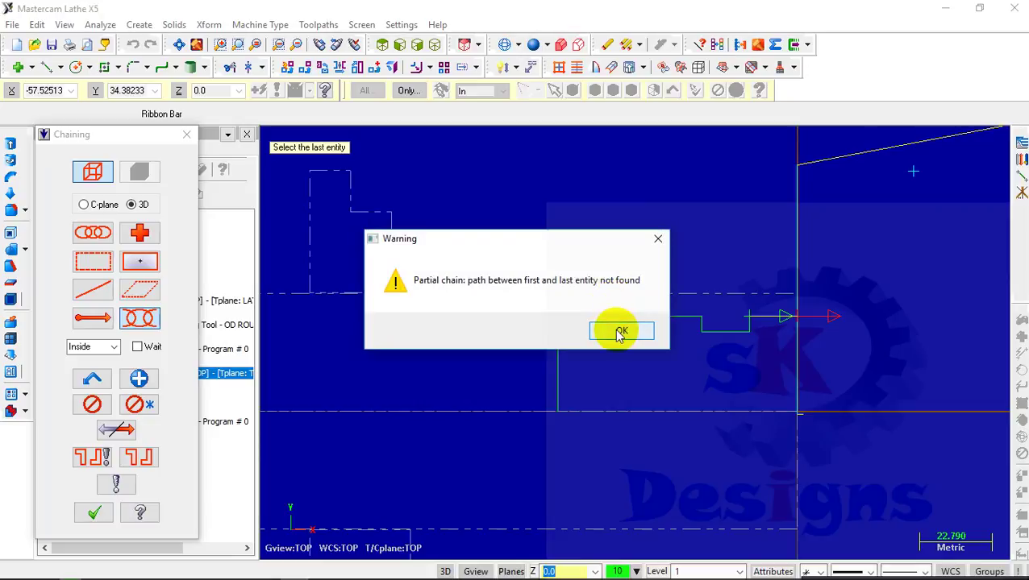
{"action": "left_click", "coordinate": [619, 333]}
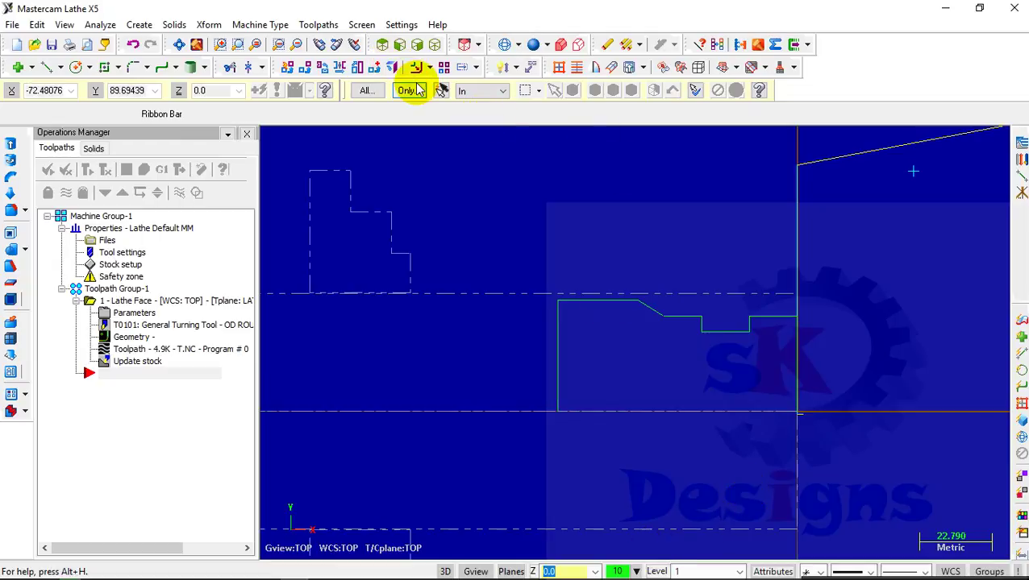
{"action": "left_click", "coordinate": [317, 25]}
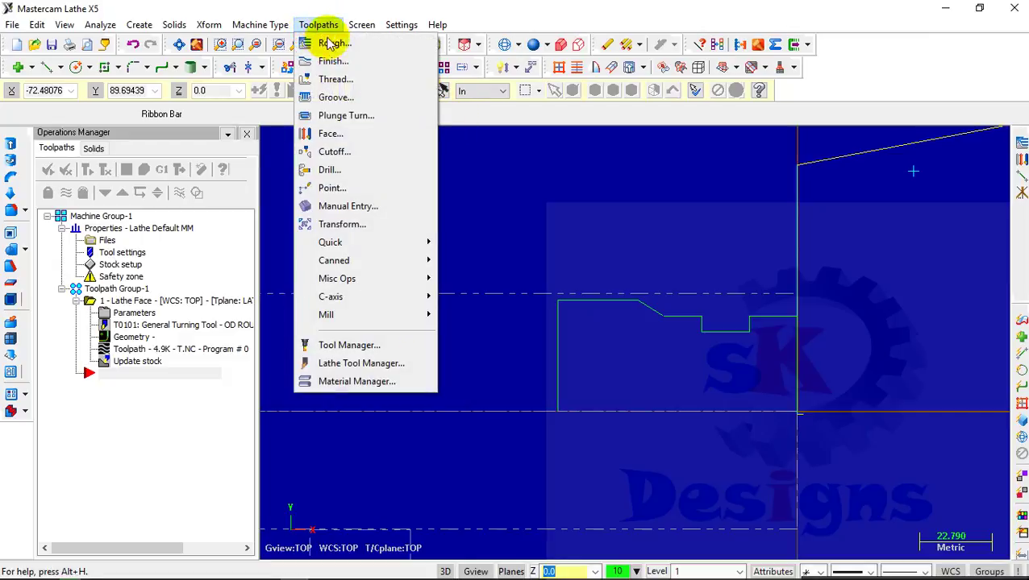
{"action": "left_click", "coordinate": [332, 42]}
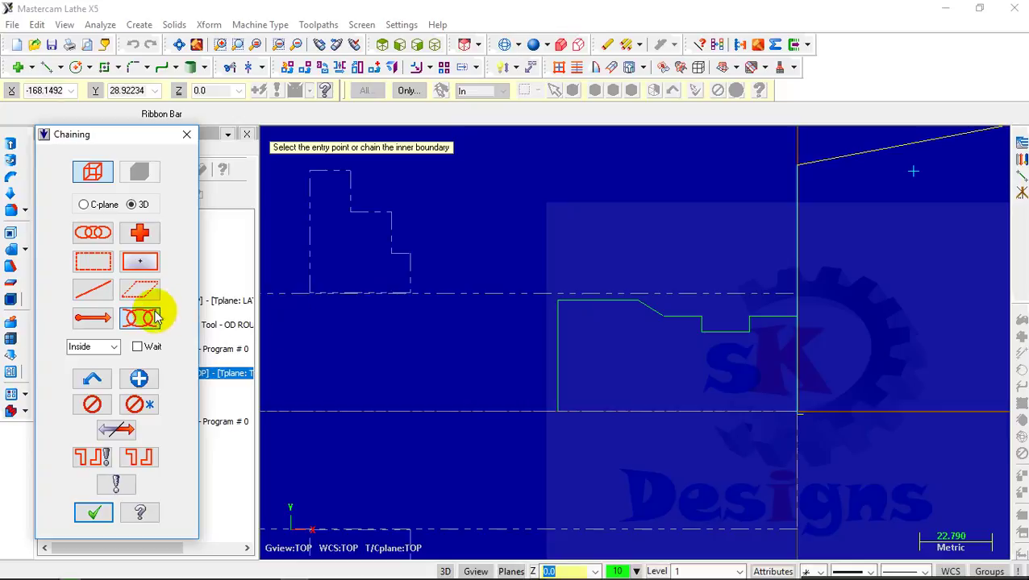
{"action": "left_click", "coordinate": [762, 320]}
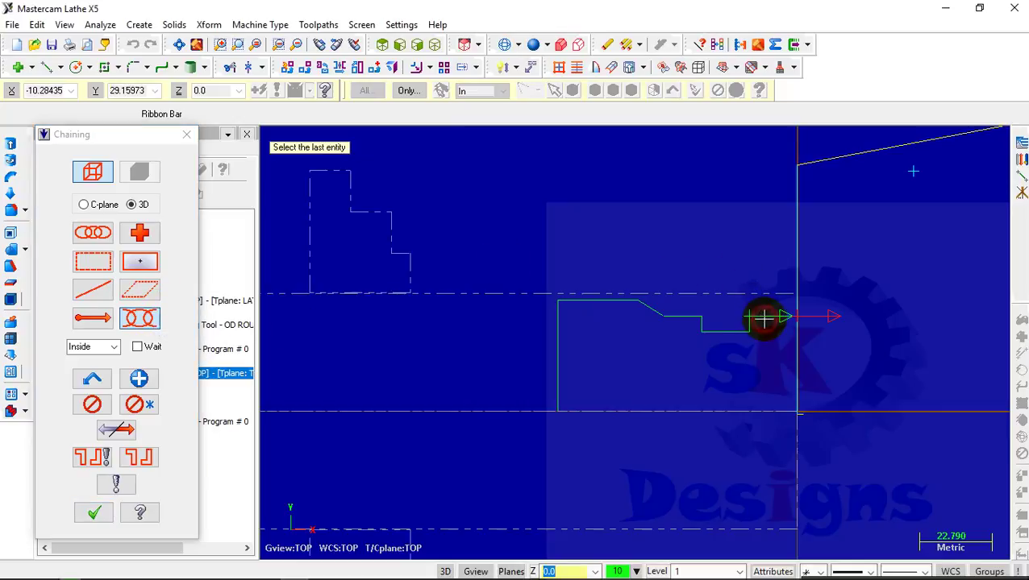
{"action": "left_click", "coordinate": [606, 306]}
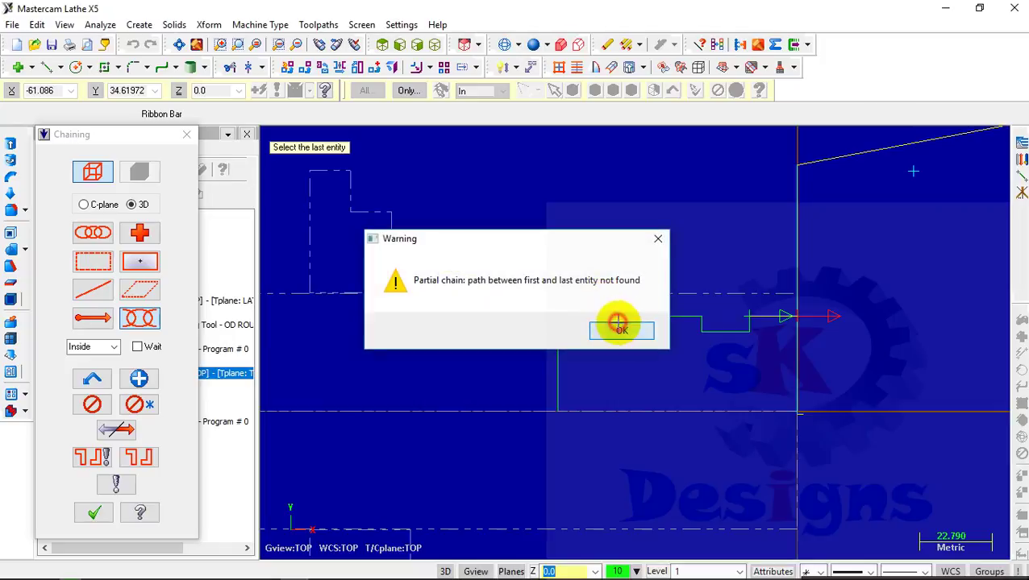
{"action": "left_click", "coordinate": [620, 331]}
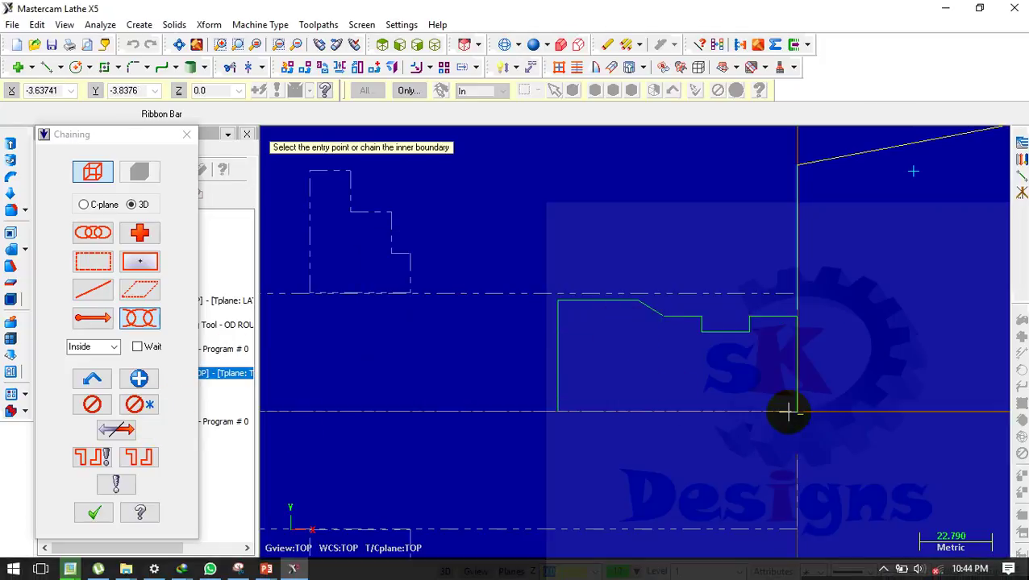
{"action": "left_click", "coordinate": [708, 479]}
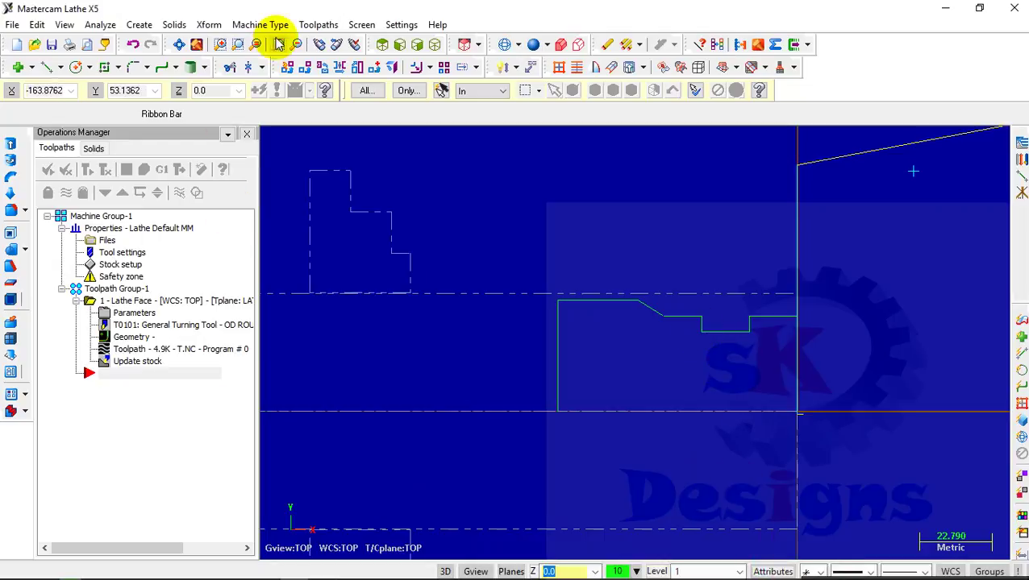
Step: Start a Rough toolpath and partially chain the upper profile from the front horizontal edge back to the largest-diameter edge
{"action": "left_click", "coordinate": [319, 24]}
{"action": "left_click", "coordinate": [309, 44]}
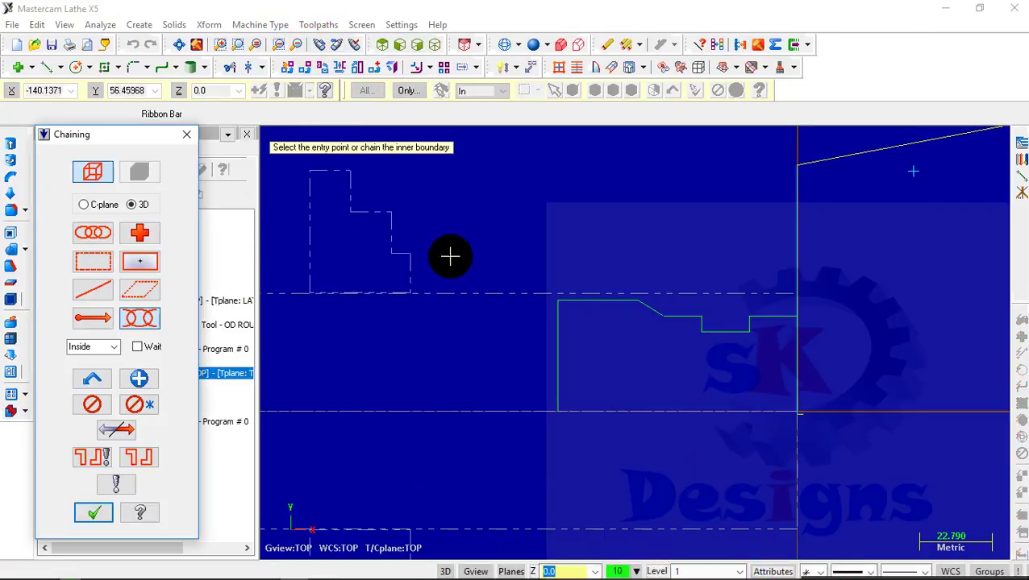
{"action": "left_click", "coordinate": [142, 320]}
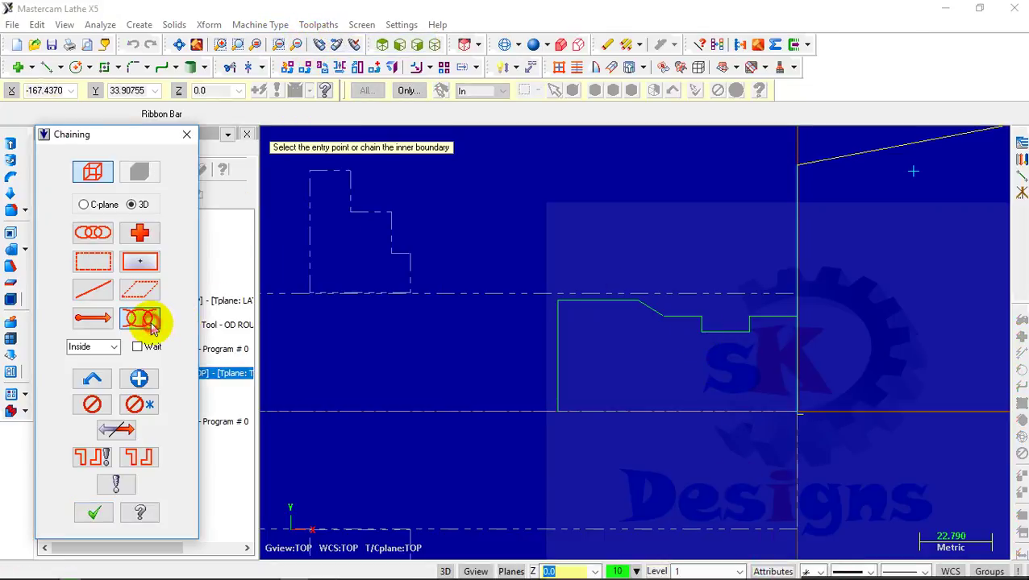
{"action": "left_click", "coordinate": [778, 316]}
{"action": "left_click", "coordinate": [615, 300]}
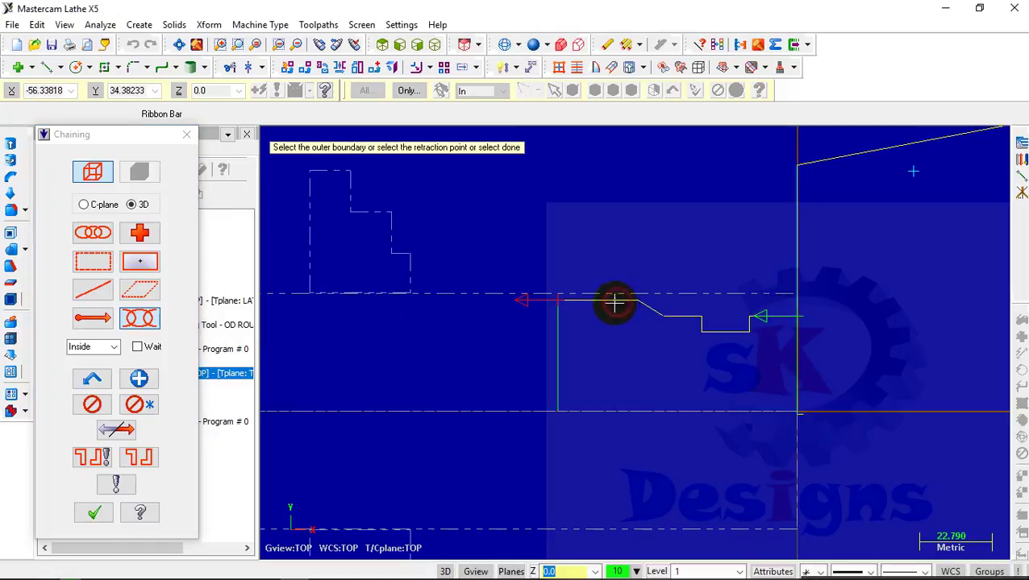
{"action": "left_click", "coordinate": [91, 511]}
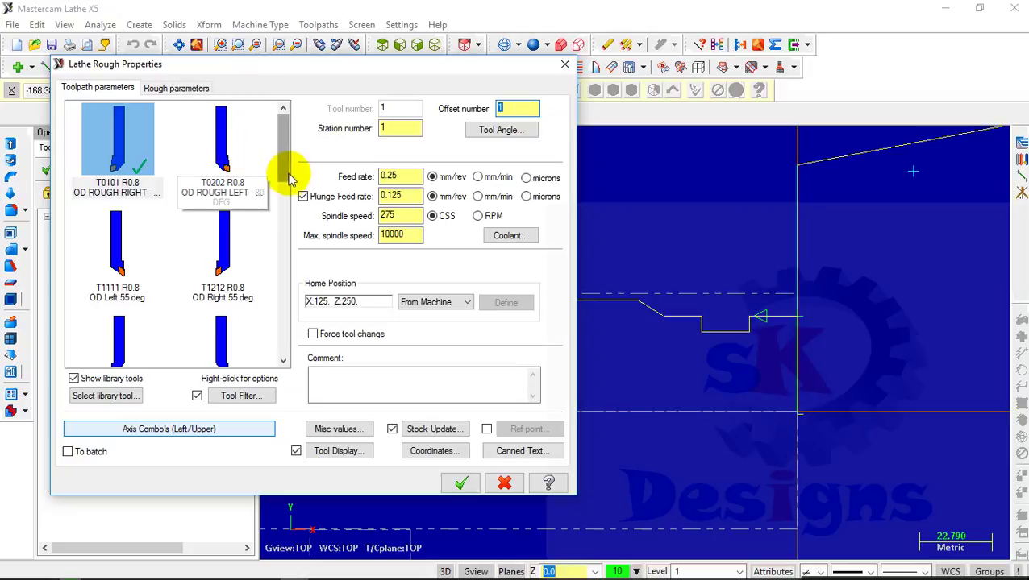
Step: Choose tool T1212 R0.8 OD Right 55 deg for the roughing and generate the toolpath
{"action": "left_click_drag", "start_coordinate": [287, 173], "coordinate": [291, 198]}
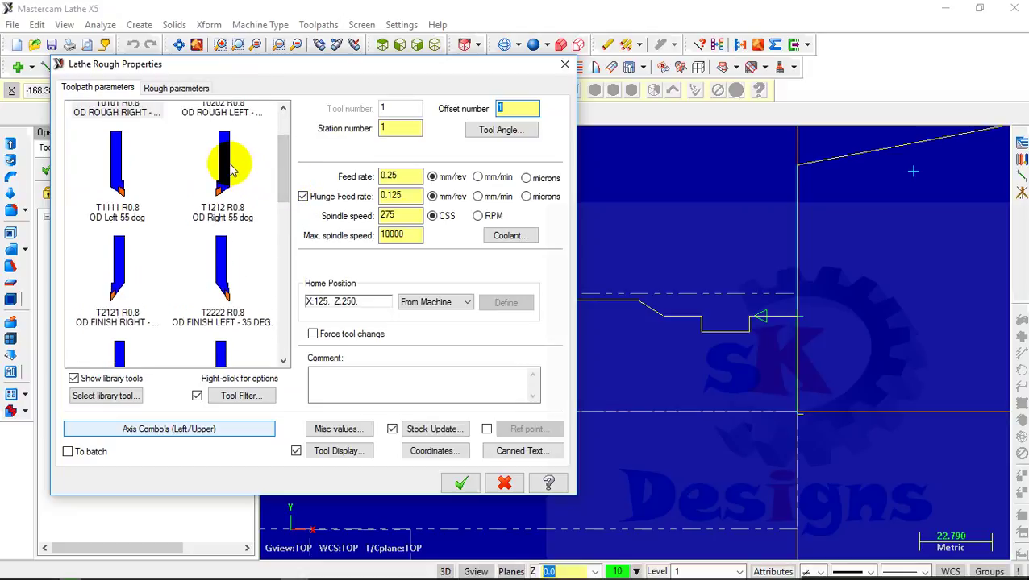
{"action": "left_click", "coordinate": [232, 169]}
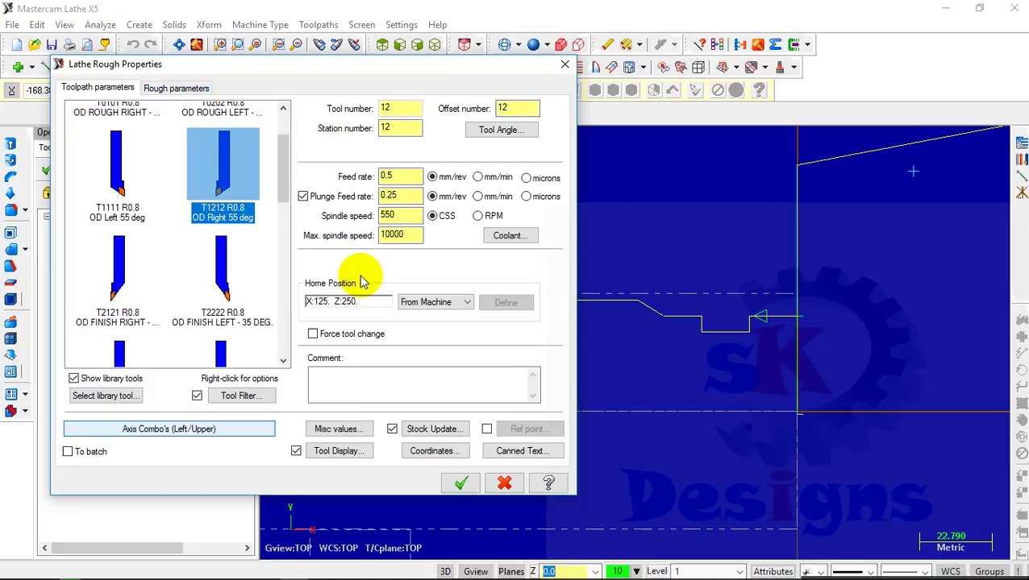
{"action": "left_click", "coordinate": [461, 483]}
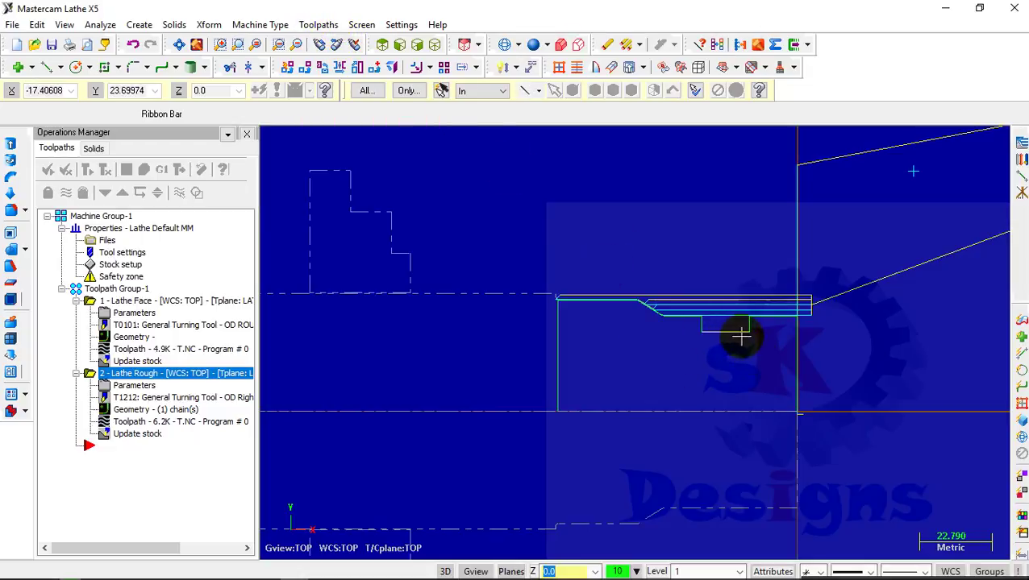
Step: Create a chain-defined Groove toolpath on the groove's floor line using tool T4444 R0.1 W1.85 OD Groove Left - Narrow
{"action": "left_click", "coordinate": [320, 25]}
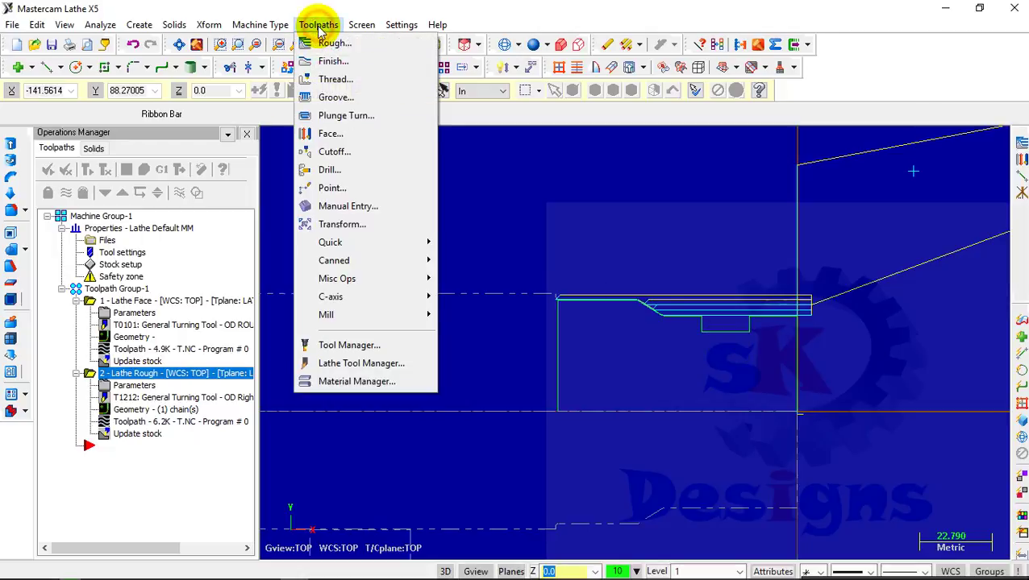
{"action": "left_click", "coordinate": [335, 98]}
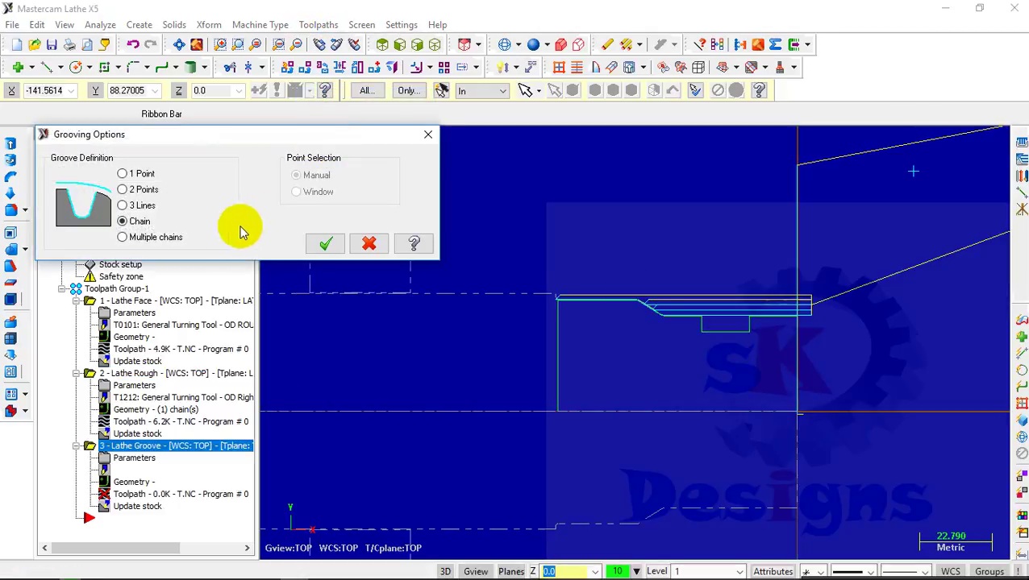
{"action": "left_click", "coordinate": [321, 245]}
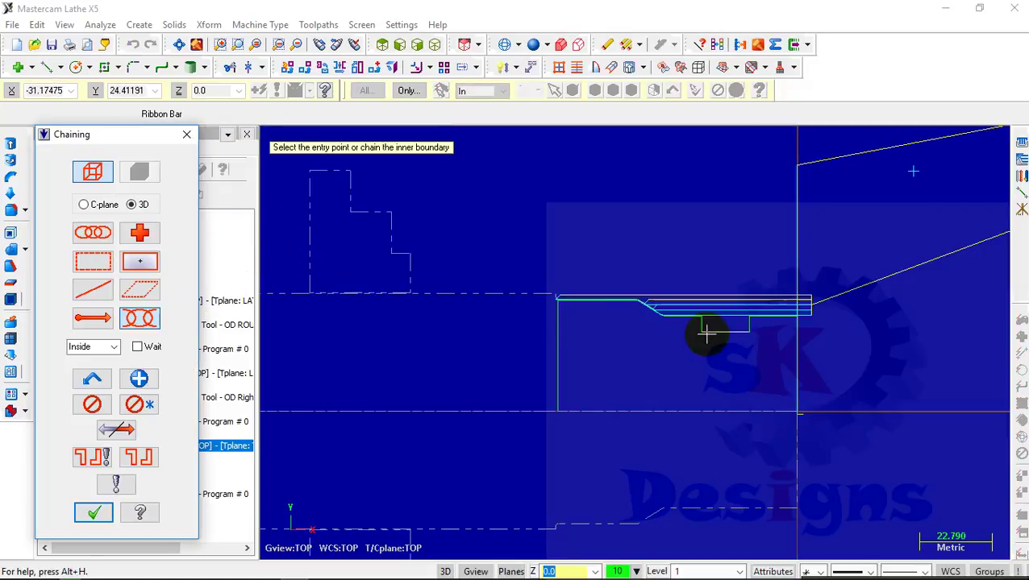
{"action": "left_click", "coordinate": [714, 333]}
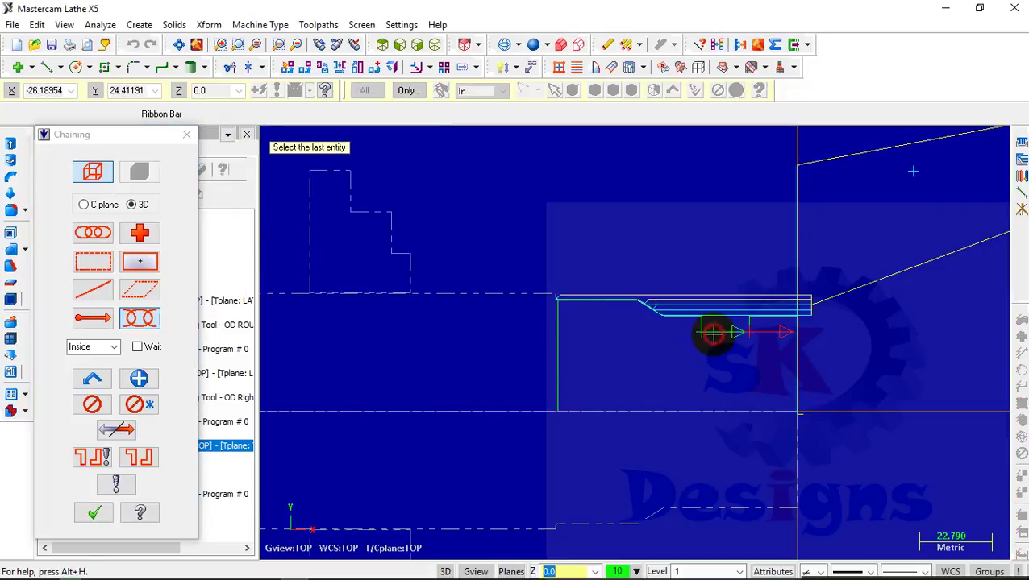
{"action": "left_click", "coordinate": [94, 512]}
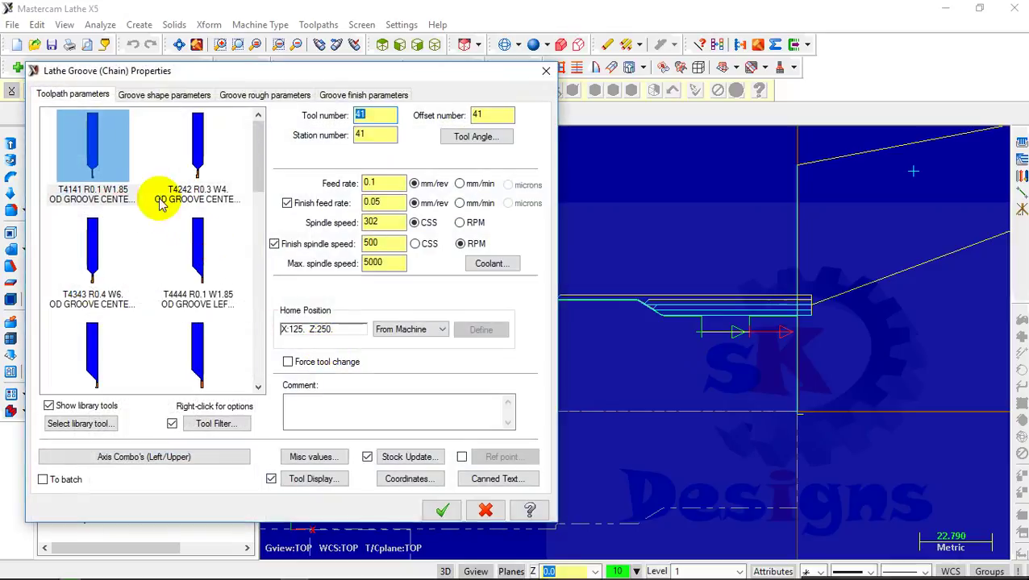
{"action": "left_click", "coordinate": [191, 246]}
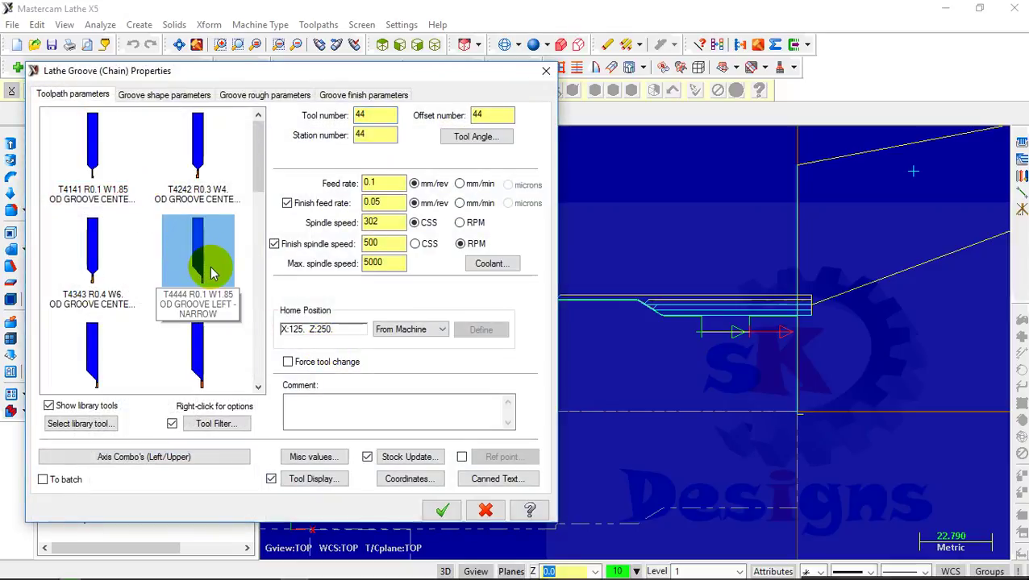
{"action": "left_click", "coordinate": [442, 510]}
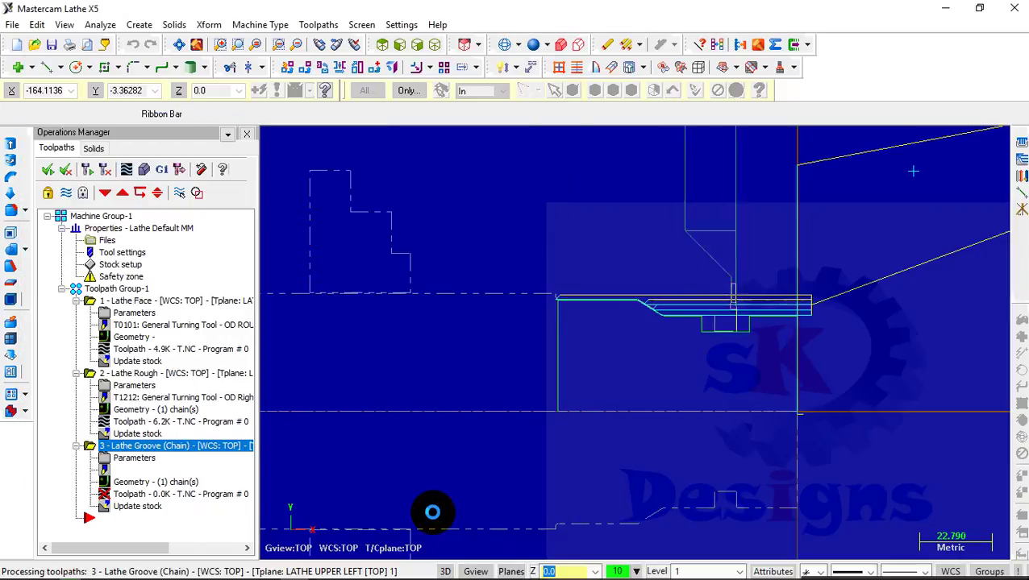
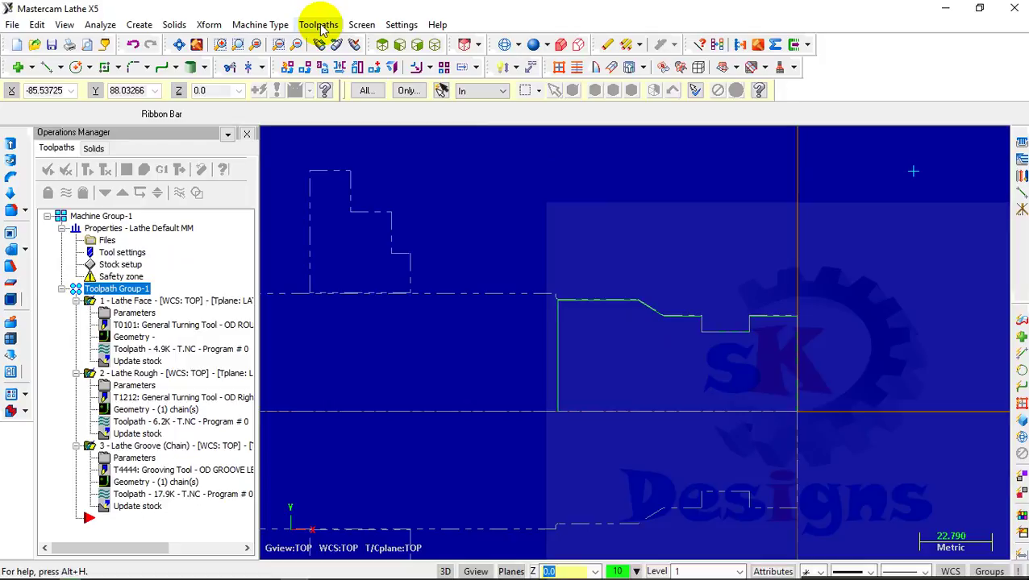
Step: Start a Thread toolpath and choose the right-hand OD thread tool T9696 R0.144, accepting the modified tool settings
{"action": "left_click", "coordinate": [319, 25]}
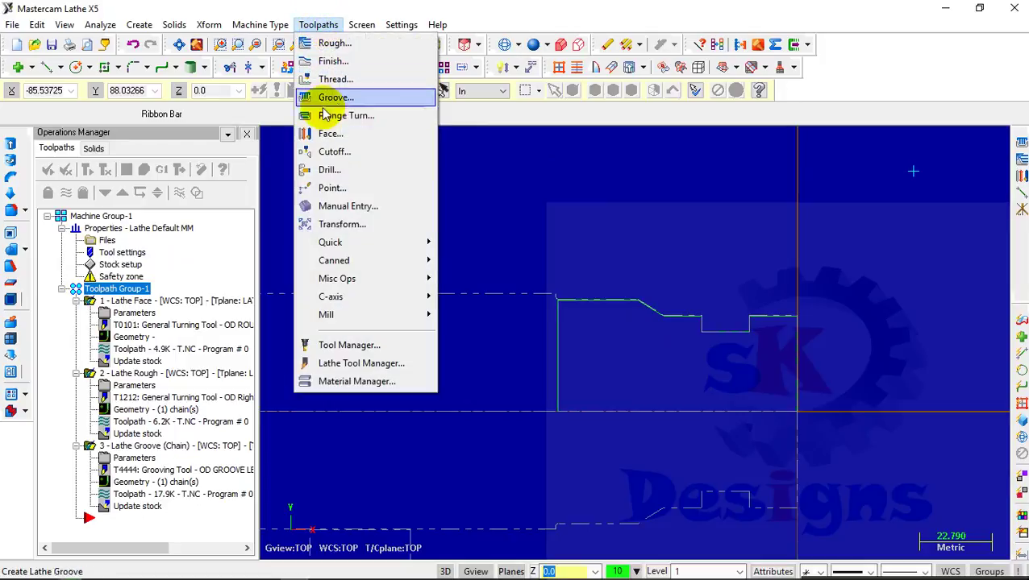
{"action": "left_click", "coordinate": [338, 84]}
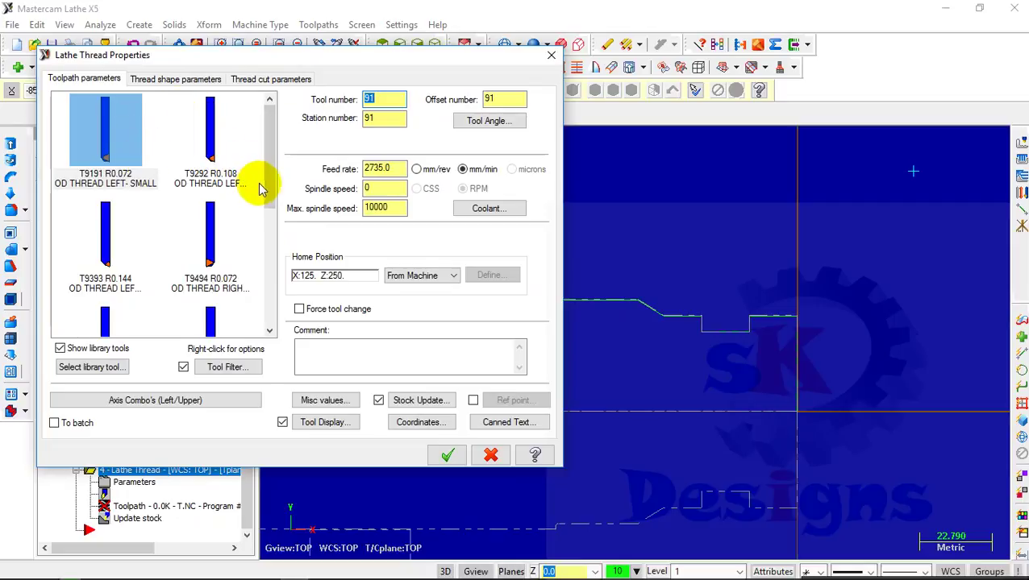
{"action": "scroll", "coordinate": [273, 223], "scroll_direction": "down", "scroll_amount": 2}
{"action": "scroll", "coordinate": [272, 224], "scroll_direction": "down", "scroll_amount": 1}
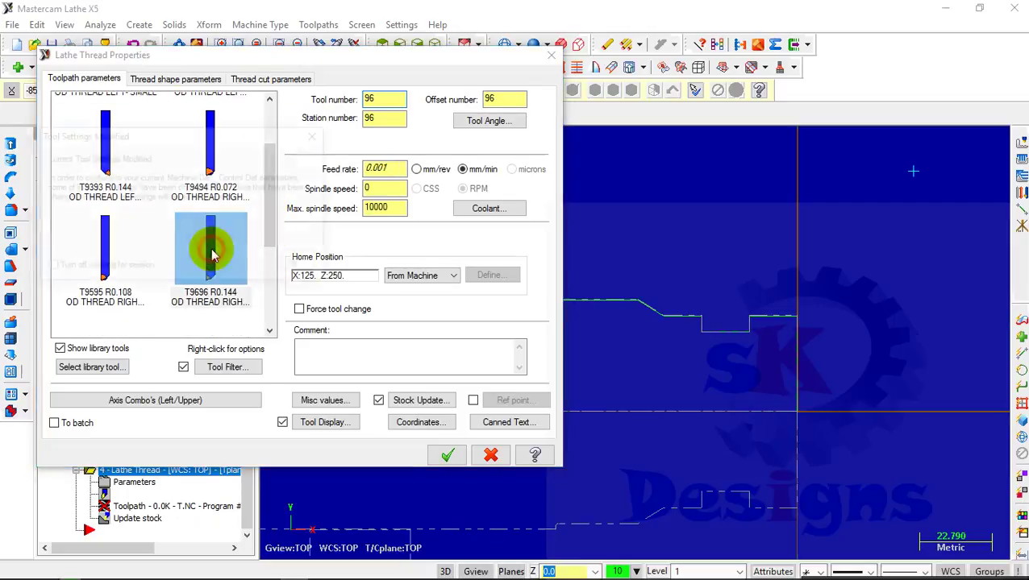
{"action": "left_click", "coordinate": [208, 250]}
{"action": "left_click", "coordinate": [307, 264]}
Step: Set the thread's major diameter to 60 mm and its minor diameter to 58 mm in the thread shape parameters
{"action": "left_click", "coordinate": [174, 79]}
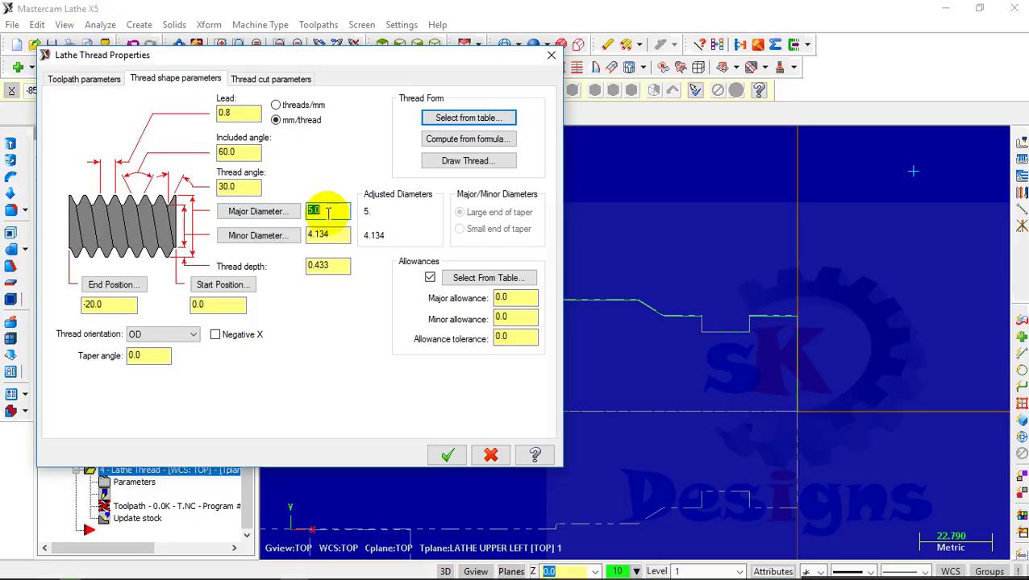
{"action": "left_click", "coordinate": [327, 236]}
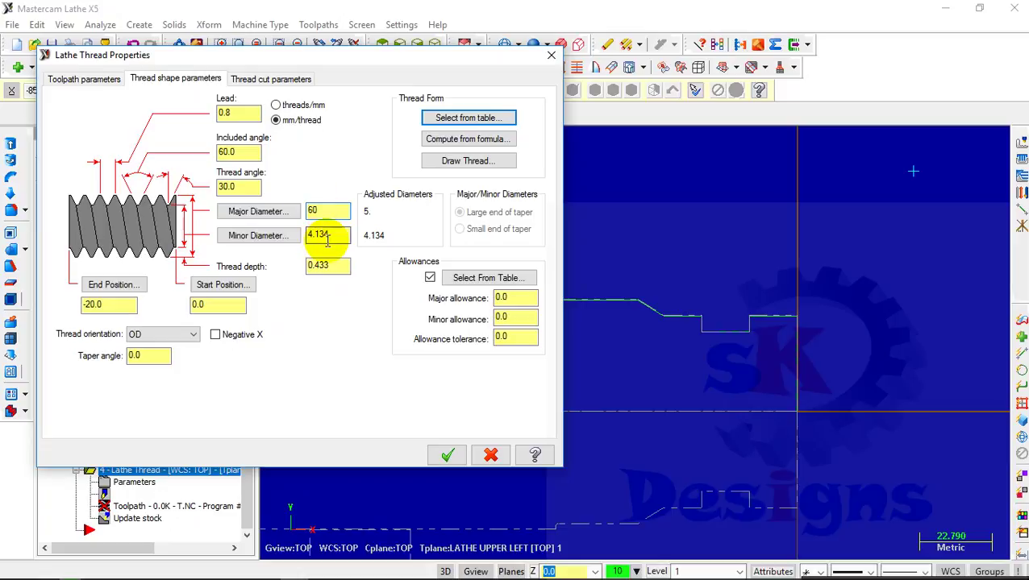
{"action": "left_click", "coordinate": [321, 232]}
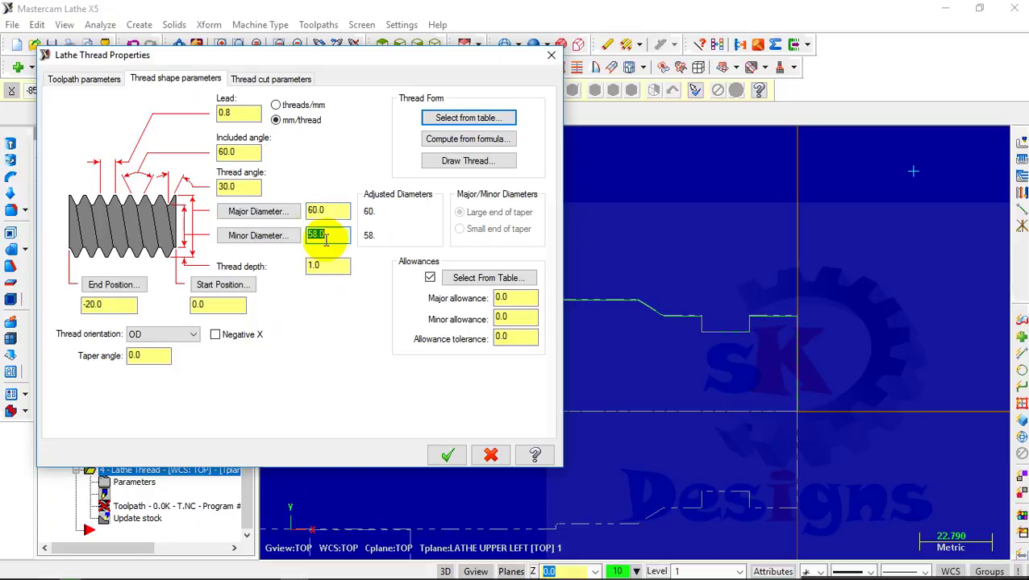
Step: Browse the standard thread form table, leave it without choosing an entry, and set the lead to 3 mm per thread
{"action": "left_click", "coordinate": [464, 127]}
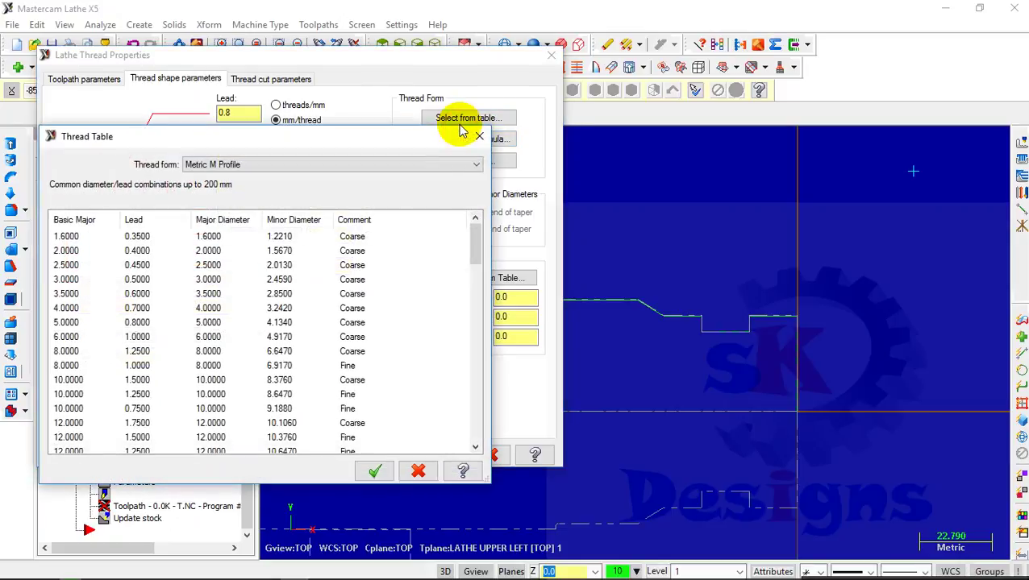
{"action": "scroll", "coordinate": [242, 245], "scroll_direction": "down", "scroll_amount": 1}
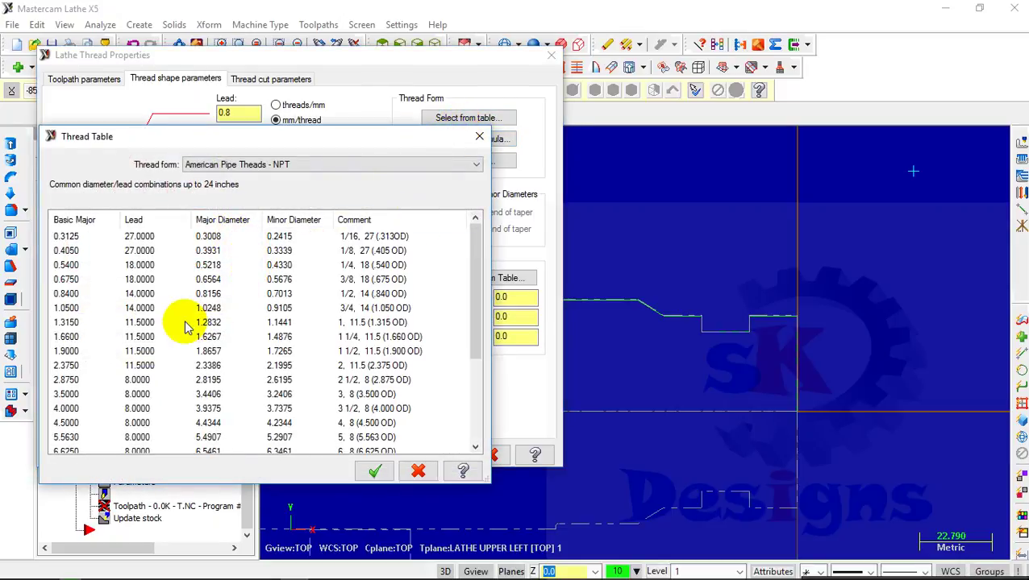
{"action": "left_click", "coordinate": [418, 471]}
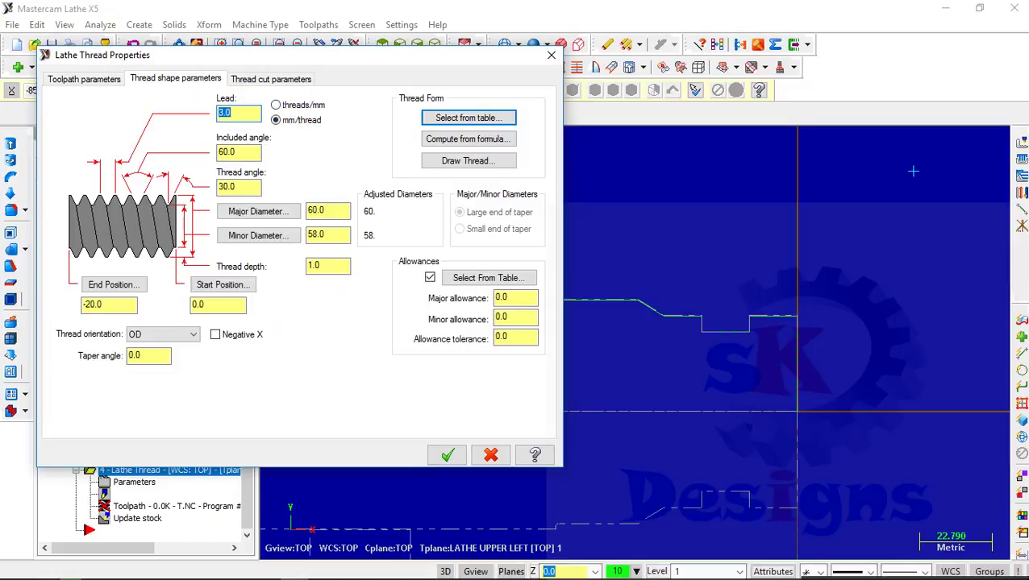
Step: Pick the thread's start at the profile's front corner and its end at the groove's front upper corner, and generate the thread toolpath
{"action": "left_click", "coordinate": [208, 287]}
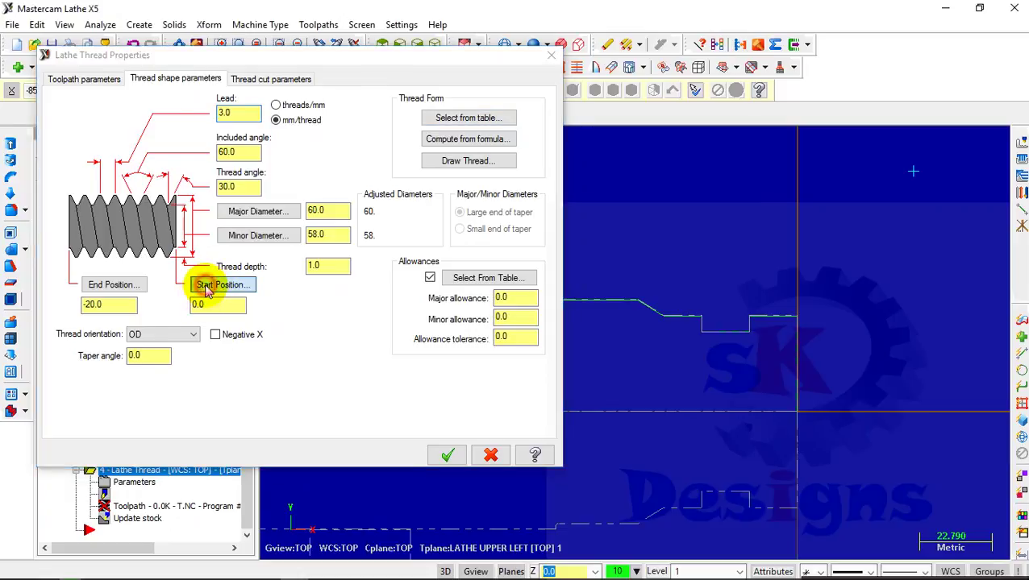
{"action": "left_click", "coordinate": [796, 320]}
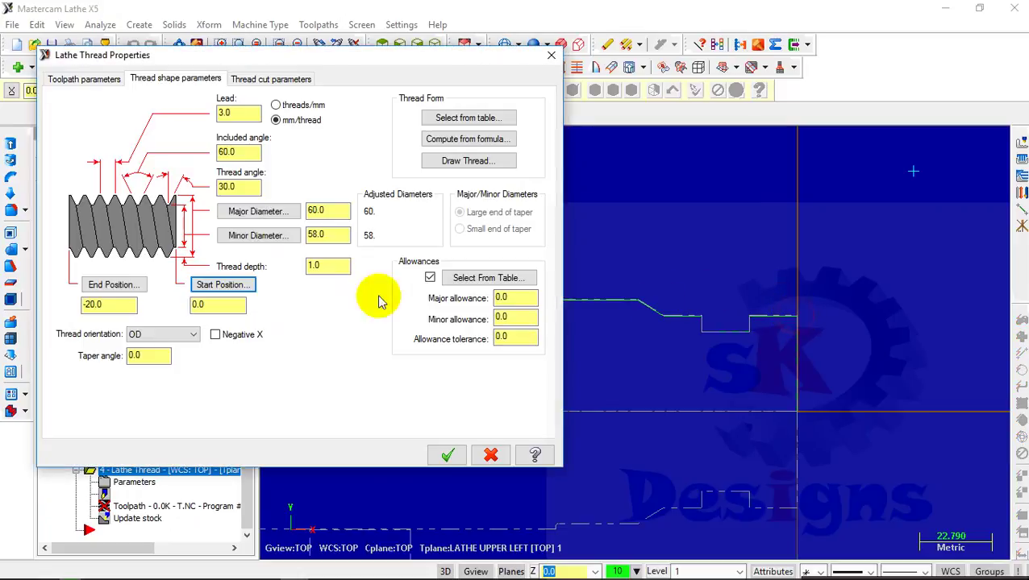
{"action": "left_click", "coordinate": [132, 291]}
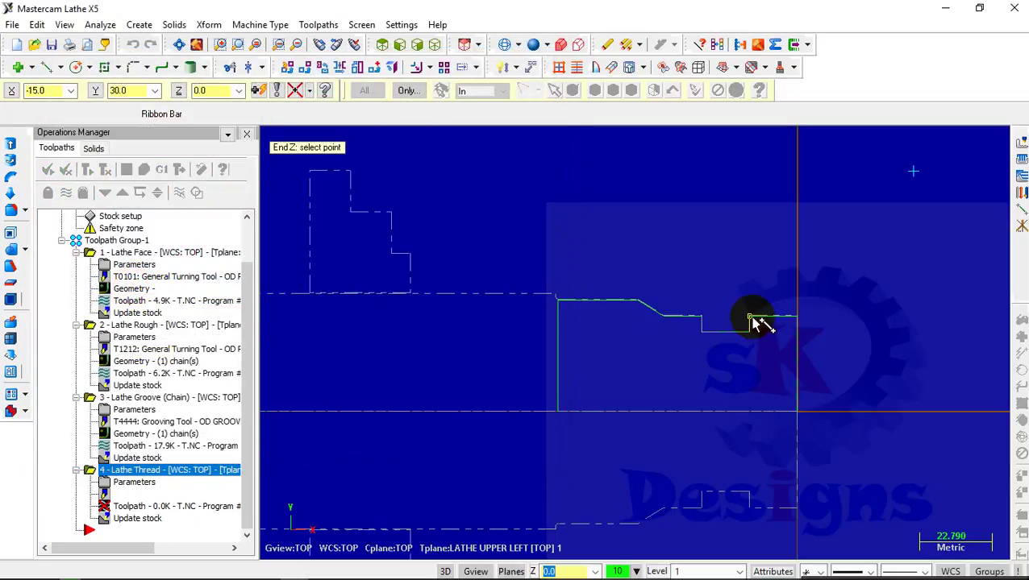
{"action": "left_click", "coordinate": [751, 318]}
{"action": "left_click", "coordinate": [451, 449]}
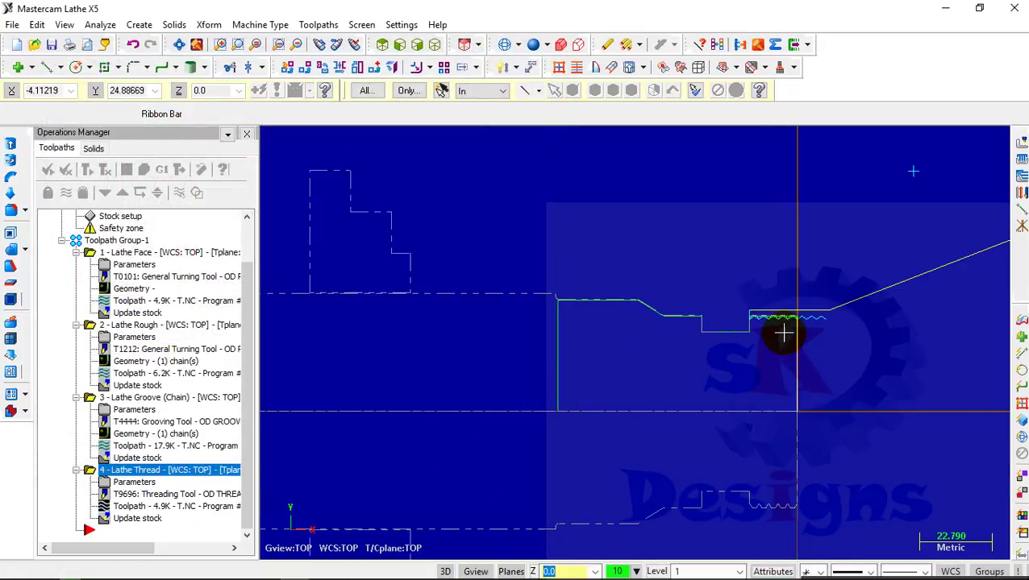
Step: Open solid verification for all operations in Toolpath Group-1 and reduce the simulation speed to about the middle
{"action": "scroll", "coordinate": [645, 292], "scroll_direction": "down", "scroll_amount": 5}
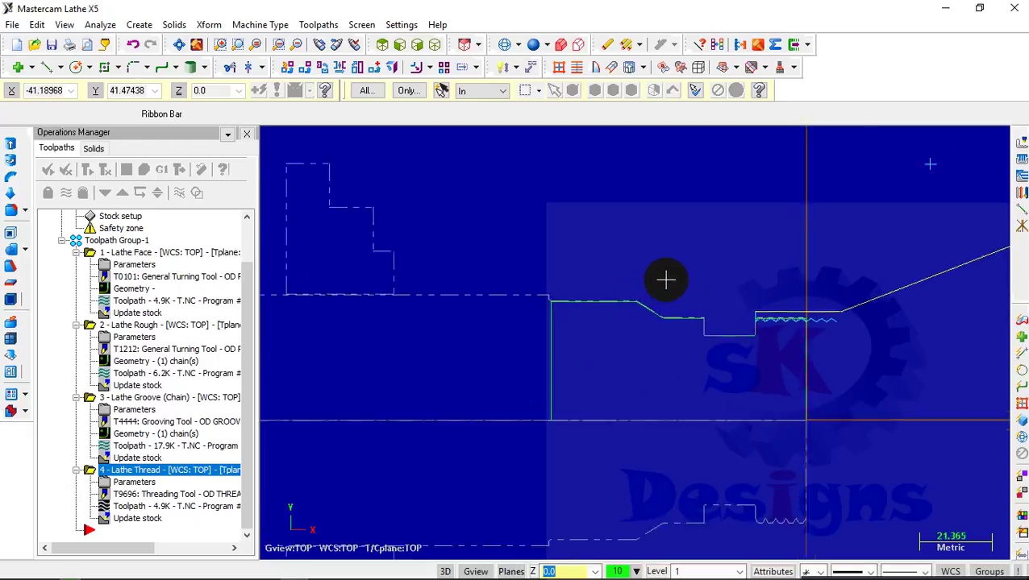
{"action": "scroll", "coordinate": [673, 282], "scroll_direction": "down", "scroll_amount": 1}
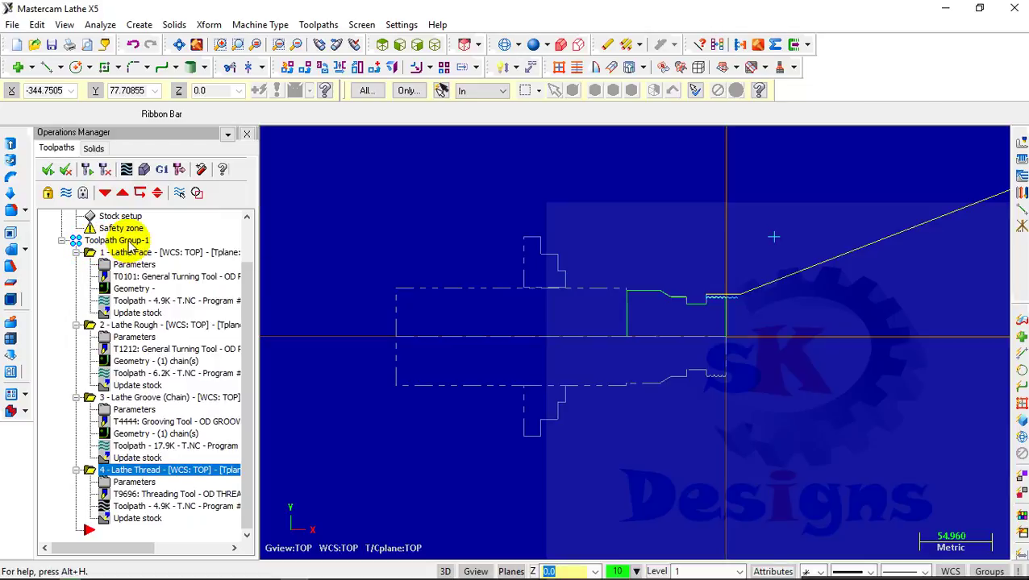
{"action": "left_click", "coordinate": [121, 241]}
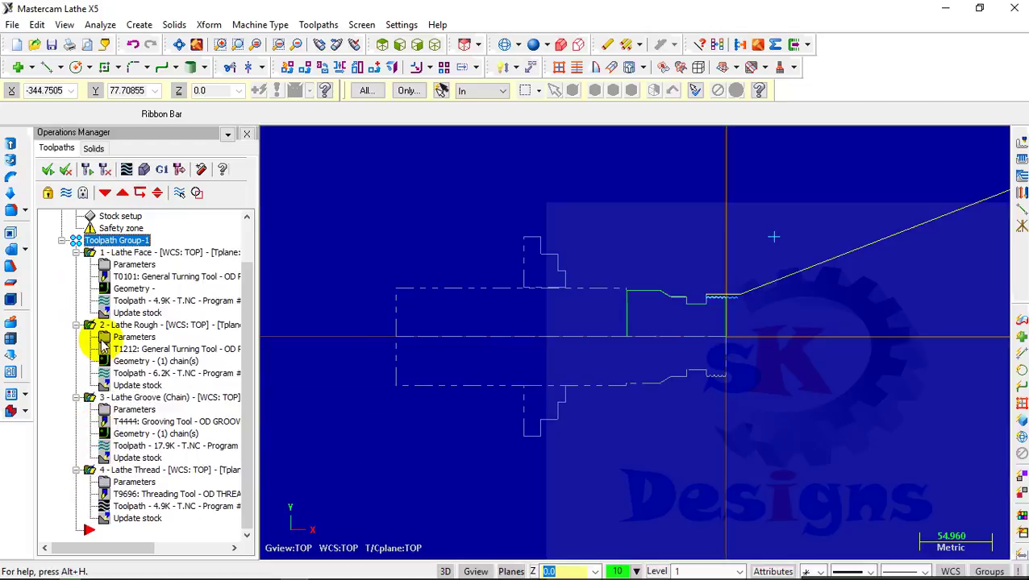
{"action": "left_click", "coordinate": [150, 175]}
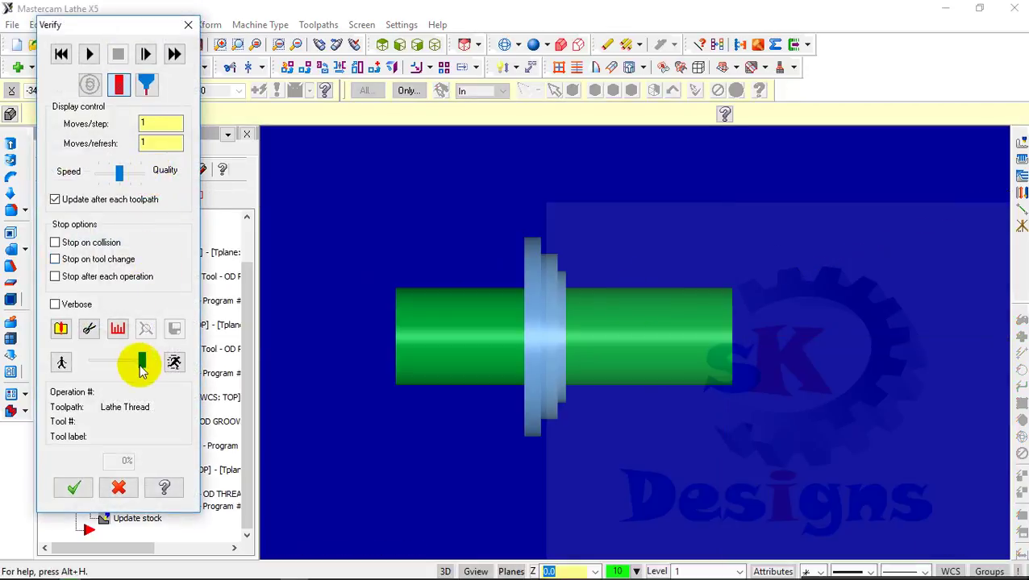
{"action": "left_click_drag", "start_coordinate": [140, 360], "coordinate": [120, 366]}
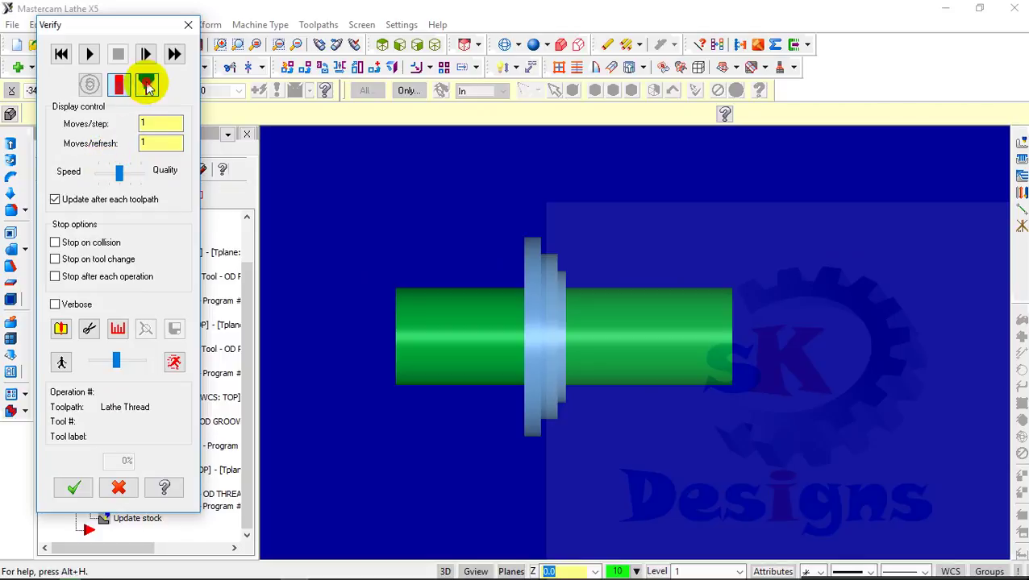
Step: Run the machining simulation with the tool displayed, examine the grooved and threaded end up close, and close the verification
{"action": "left_click", "coordinate": [91, 55]}
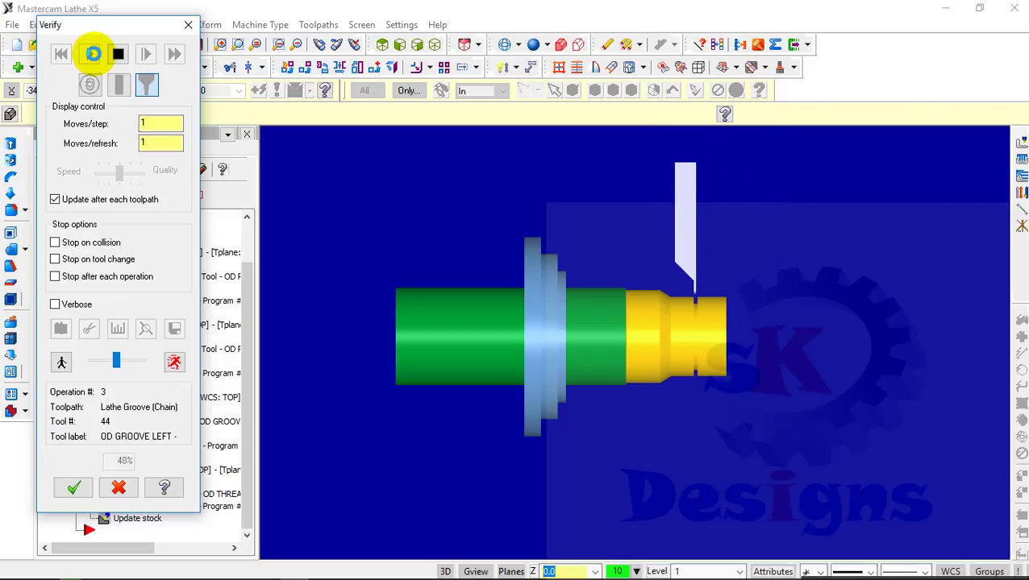
{"action": "scroll", "coordinate": [753, 280], "scroll_direction": "down", "scroll_amount": 1}
{"action": "scroll", "coordinate": [758, 286], "scroll_direction": "up", "scroll_amount": 2}
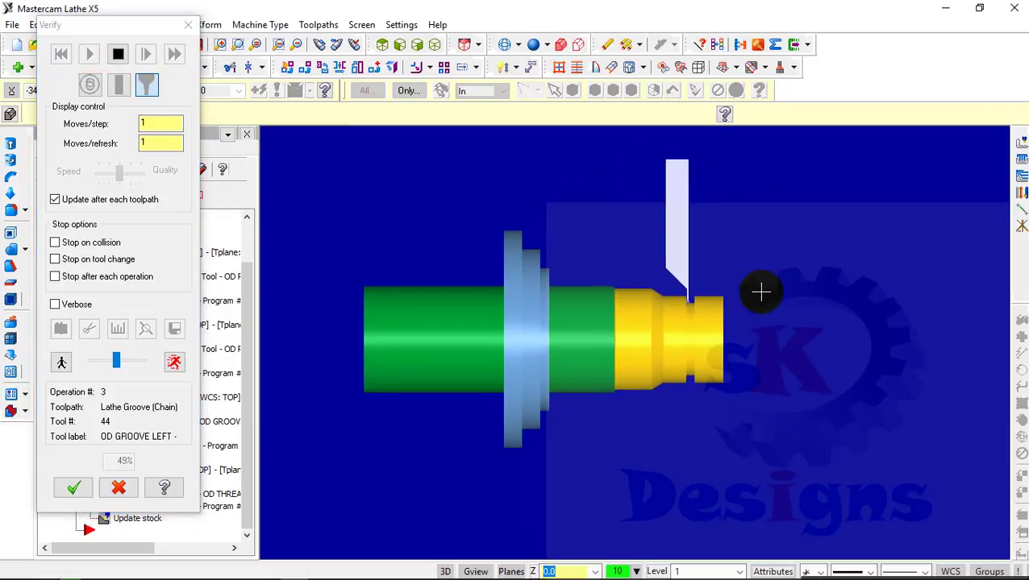
{"action": "scroll", "coordinate": [761, 291], "scroll_direction": "up", "scroll_amount": 3}
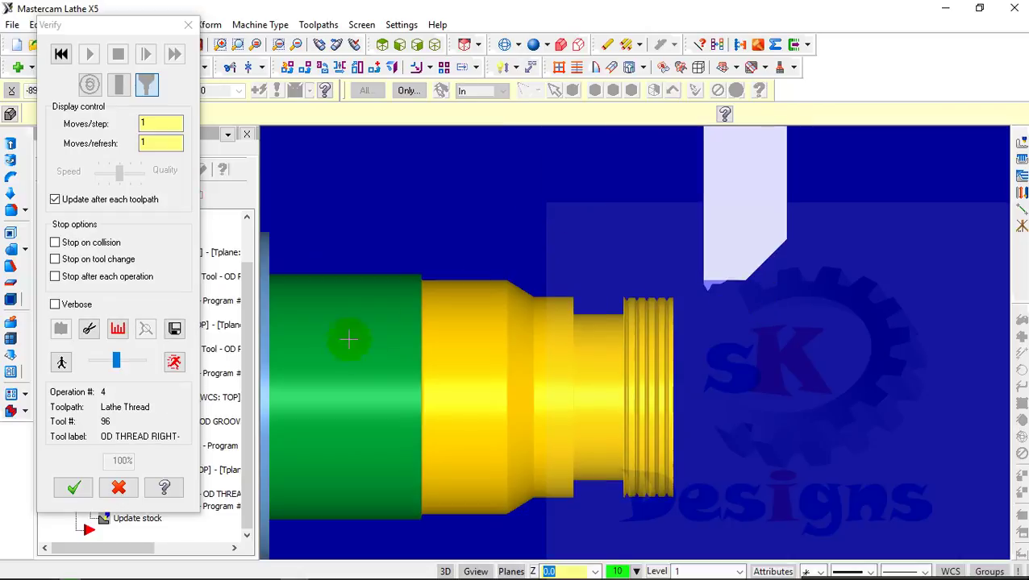
{"action": "left_click", "coordinate": [74, 487]}
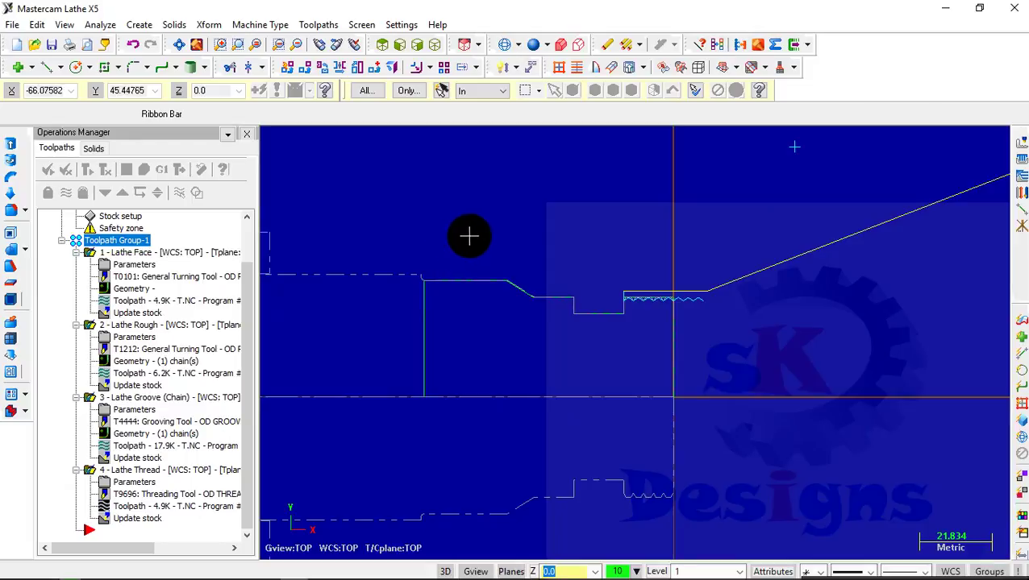
Step: Post-process all operations in Toolpath Group-1 and save the NC program as JJJ4.NC in the NC folder
{"action": "scroll", "coordinate": [448, 247], "scroll_direction": "down", "scroll_amount": 5}
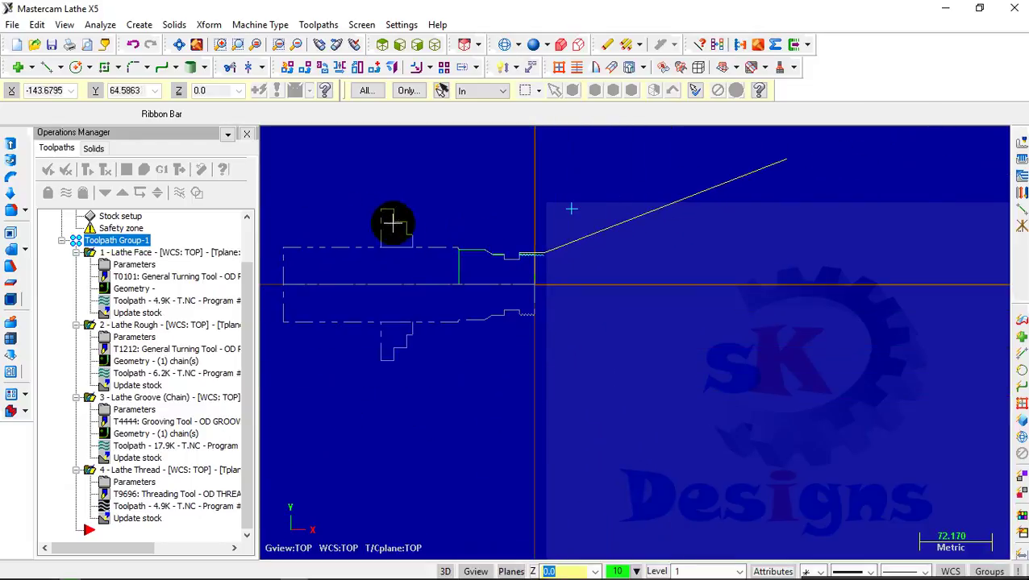
{"action": "scroll", "coordinate": [872, 464], "scroll_direction": "down", "scroll_amount": 2}
{"action": "scroll", "coordinate": [476, 294], "scroll_direction": "up", "scroll_amount": 2}
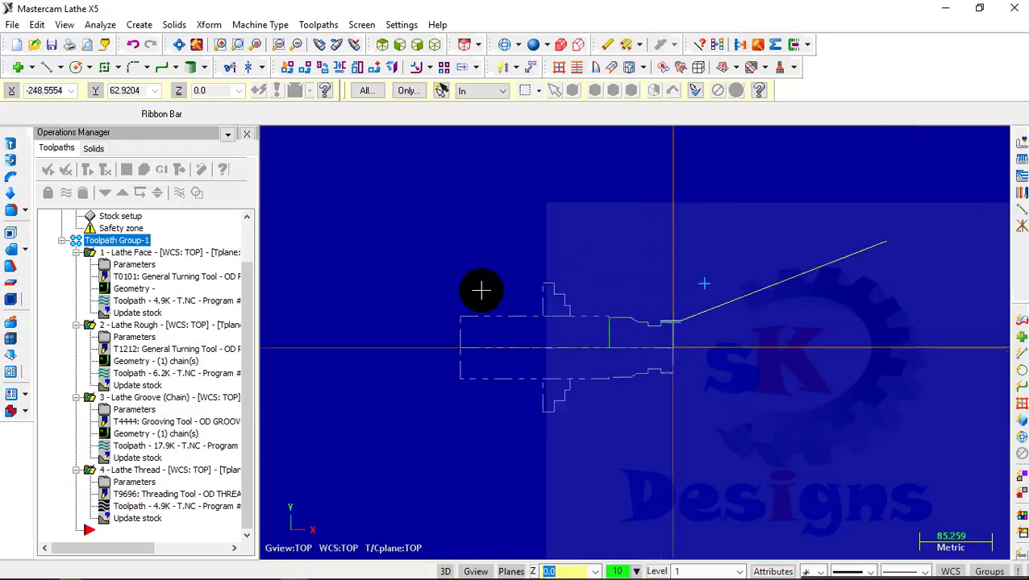
{"action": "left_click", "coordinate": [143, 241]}
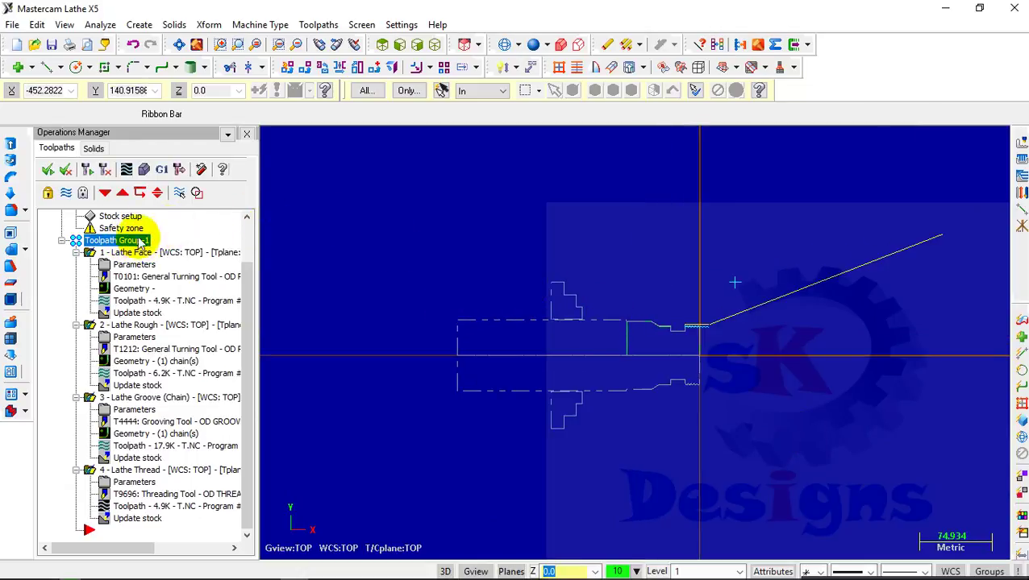
{"action": "key", "text": "Escape"}
{"action": "left_click", "coordinate": [161, 170]}
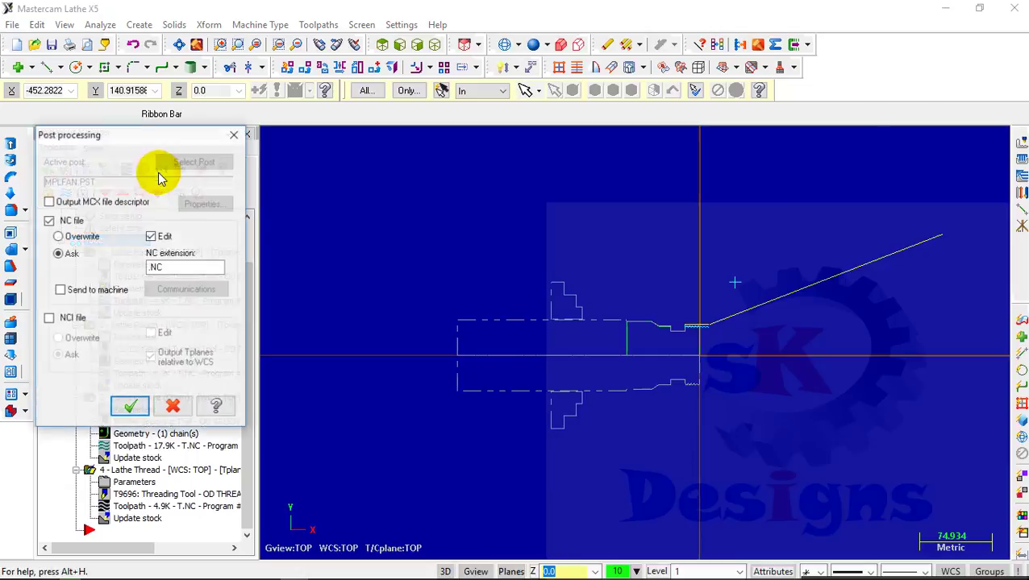
{"action": "left_click", "coordinate": [130, 407]}
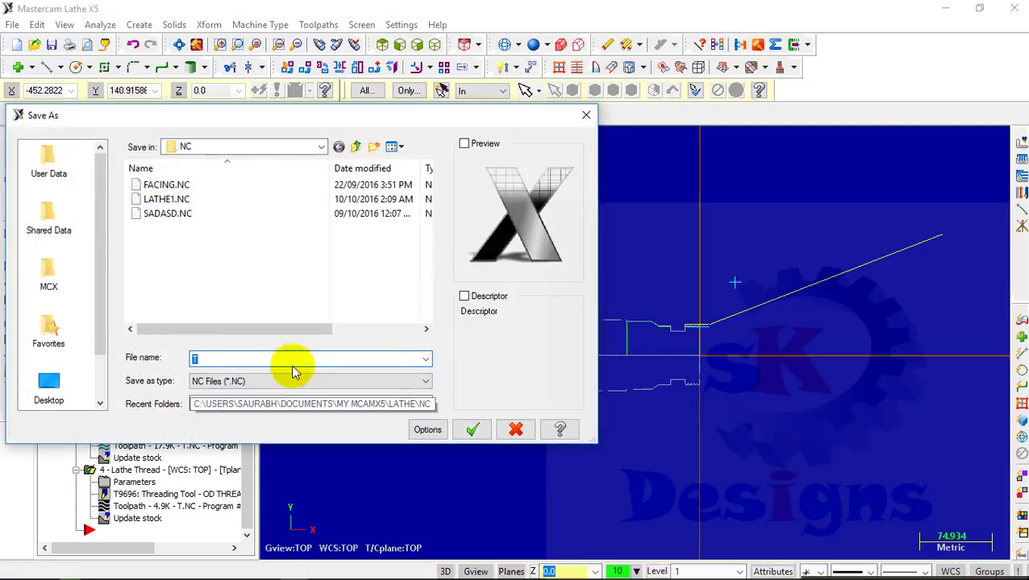
{"action": "type", "text": "JJJ"}
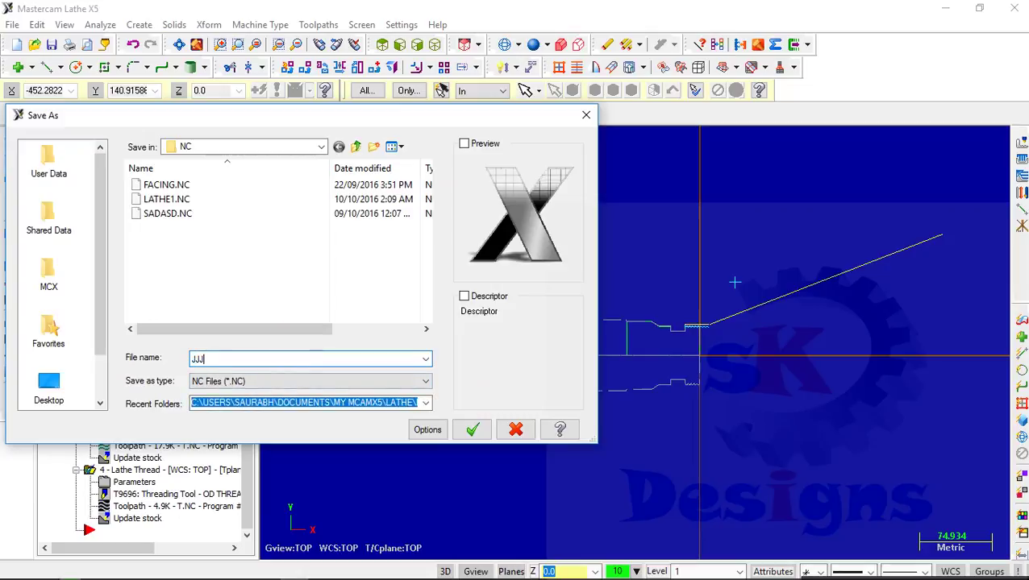
{"action": "key", "text": "Return"}
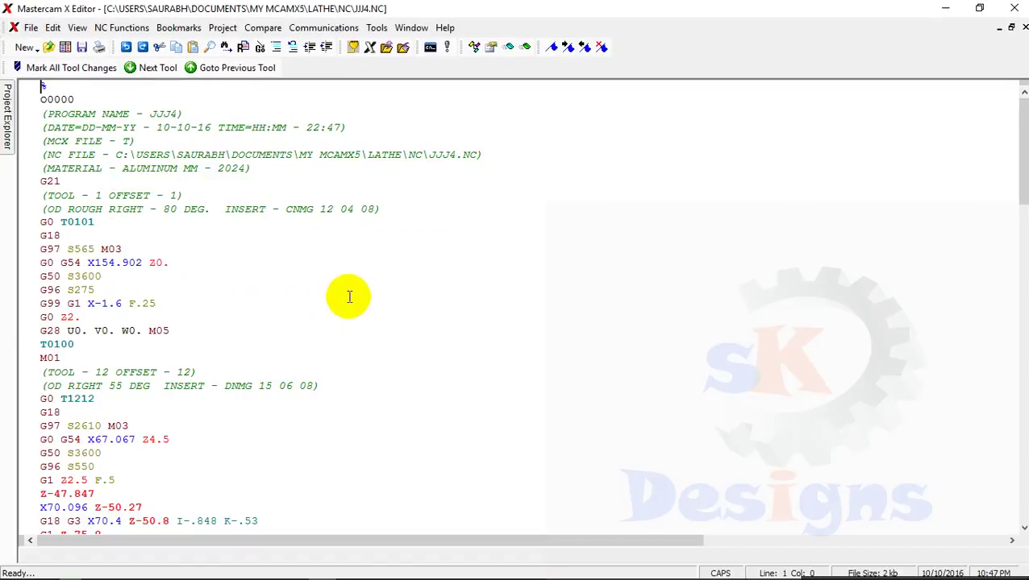
Step: Review the posted NC code from the facing operation down to the G76 threading cycle at the program's end
{"action": "scroll", "coordinate": [362, 291], "scroll_direction": "down", "scroll_amount": 4}
{"action": "scroll", "coordinate": [363, 291], "scroll_direction": "down", "scroll_amount": 18}
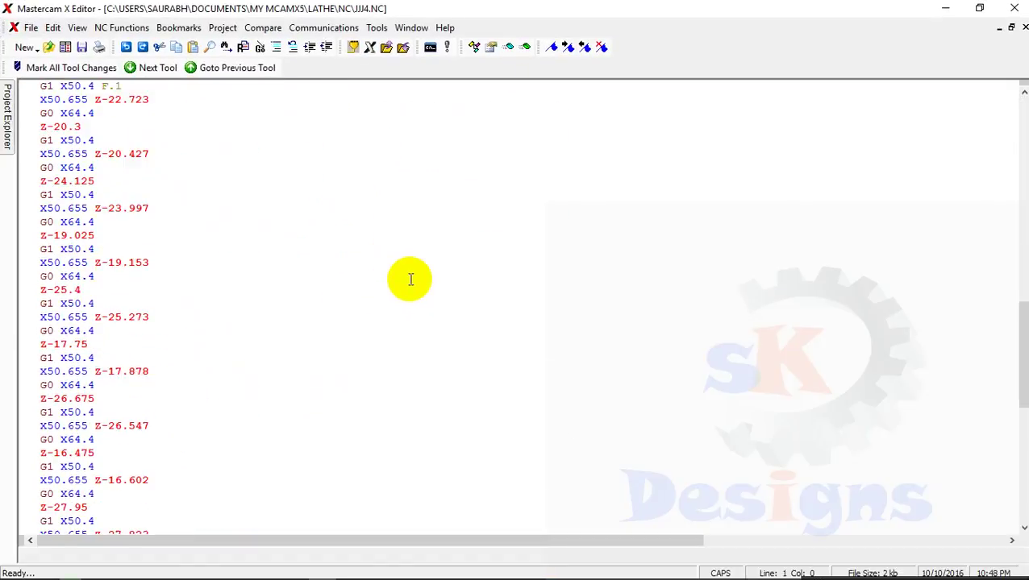
{"action": "left_click_drag", "start_coordinate": [1023, 354], "coordinate": [990, 431]}
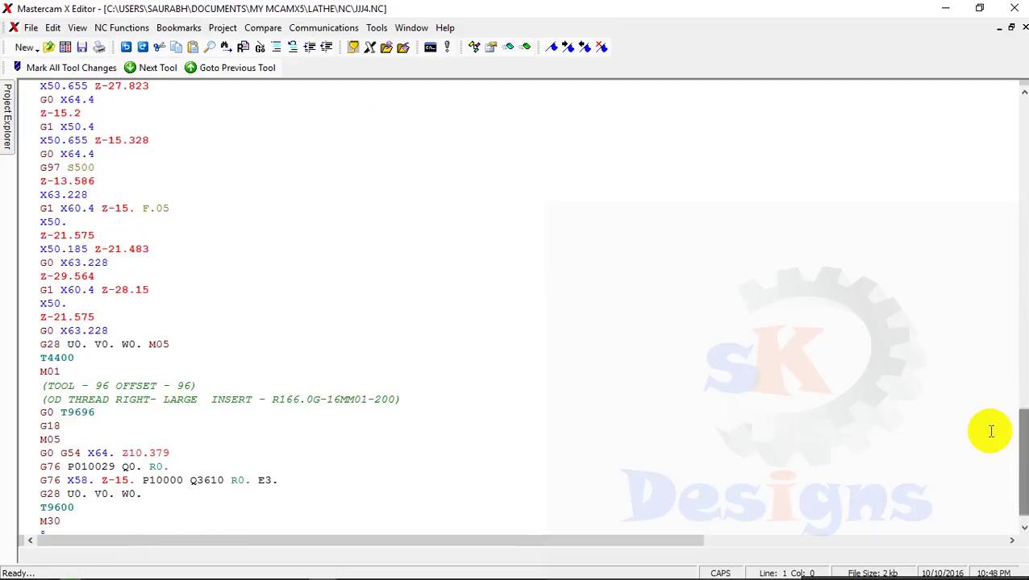